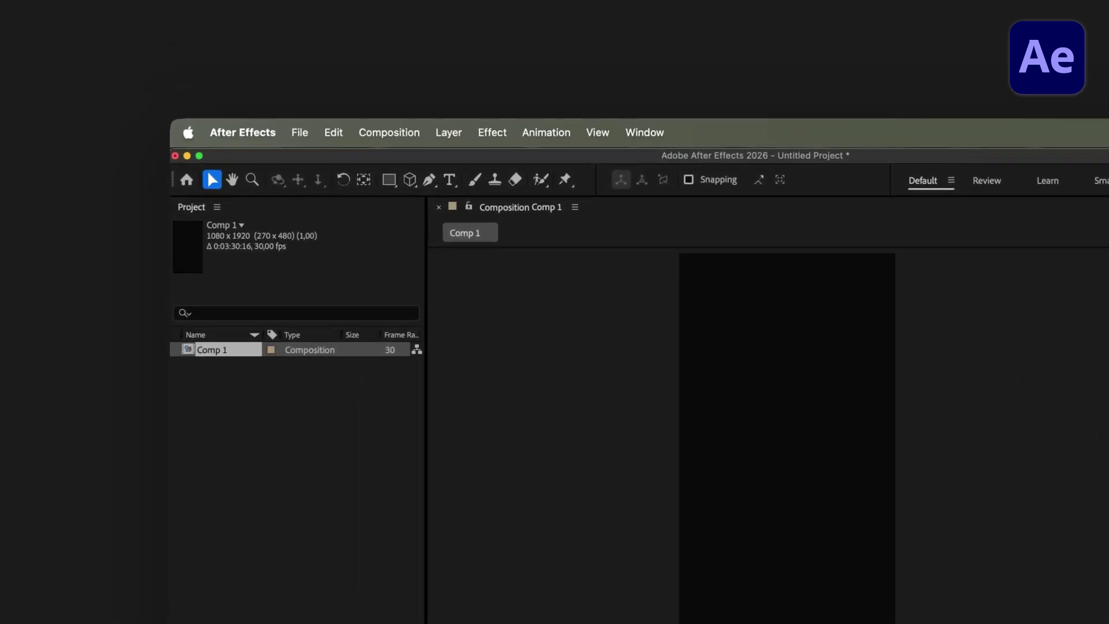
Step: Create a shape layer and draw a tall, filled blue rectangle about 315 by 1250 px in the middle of the composition
click(491, 152)
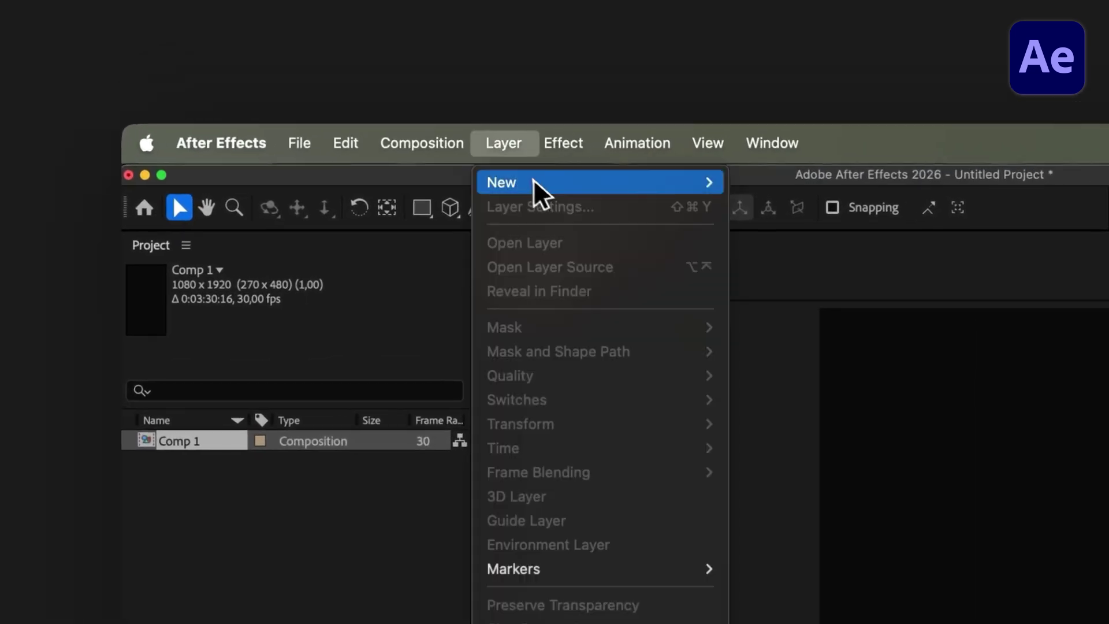
mouse_move(523, 192)
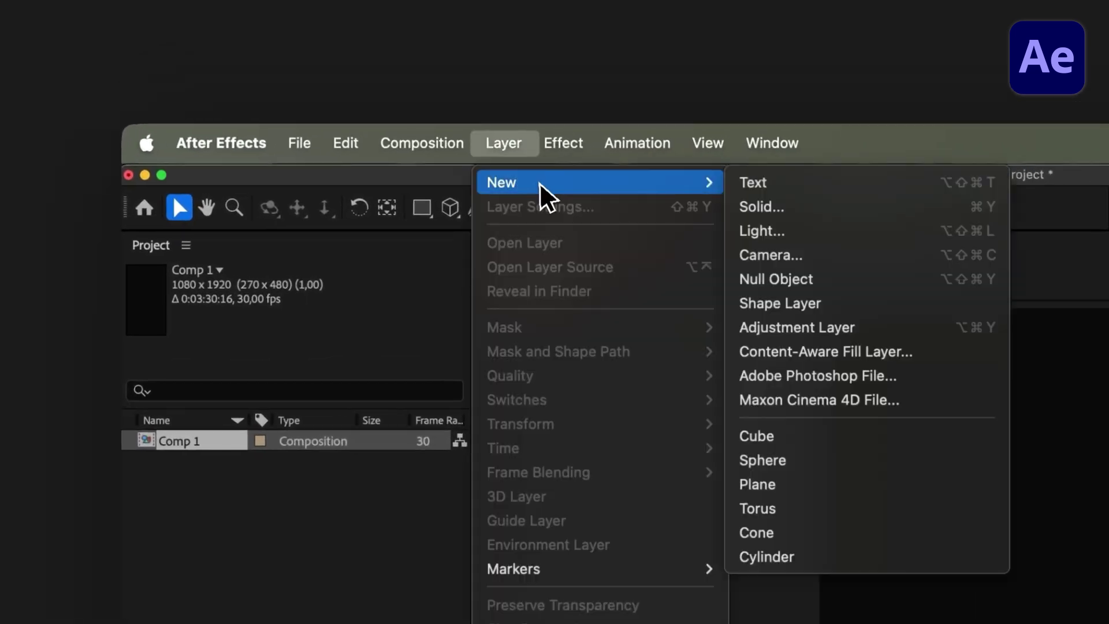
click(795, 311)
key(q)
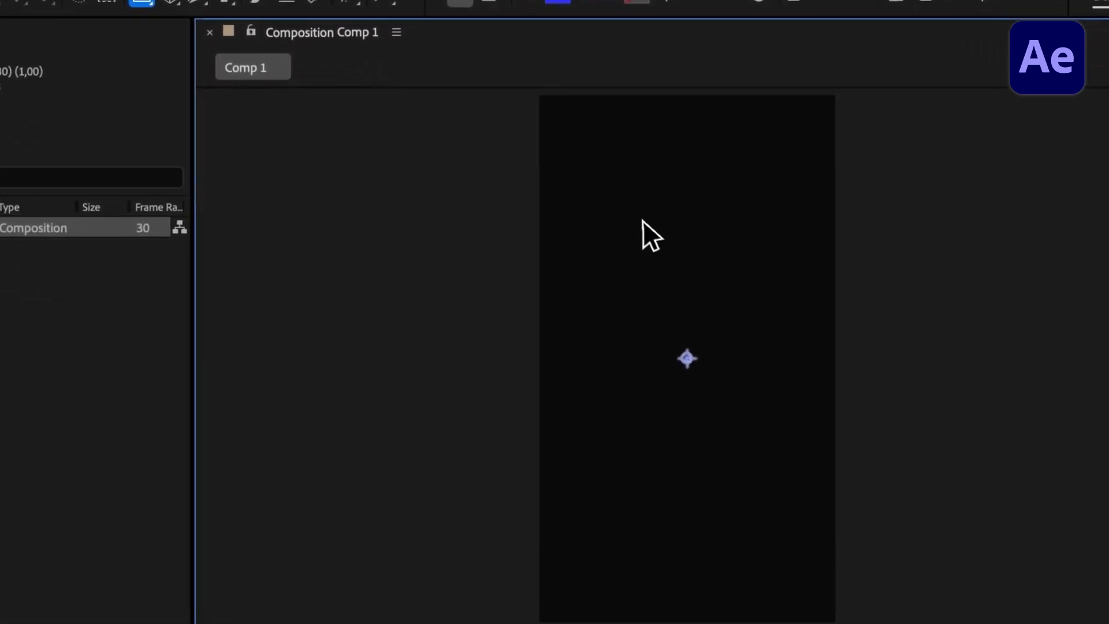
mouse_move(572, 167)
mouse_down()
mouse_move(651, 395)
mouse_move(659, 510)
mouse_up()
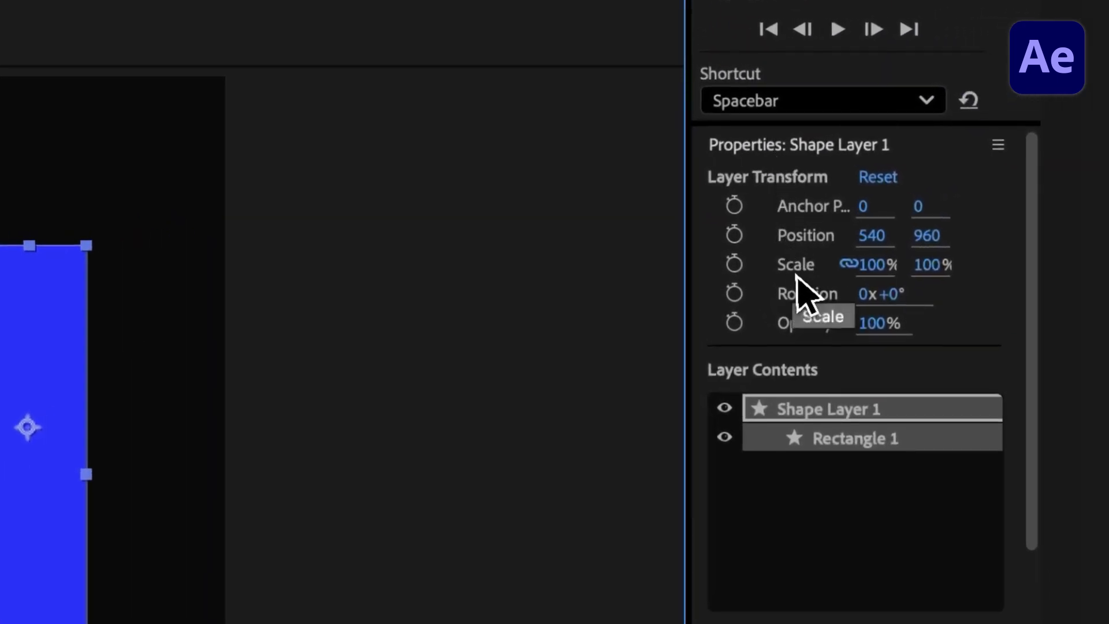
Step: Unlink the shape layer's scale values and move its anchor point to the middle of the rectangle's bottom edge
click(850, 266)
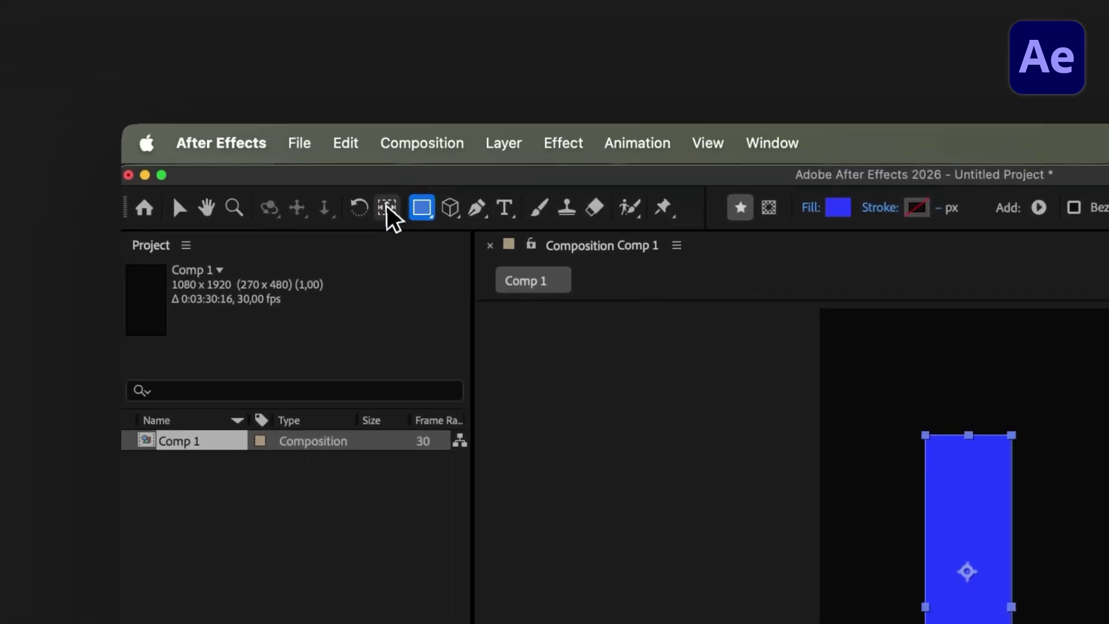
click(387, 207)
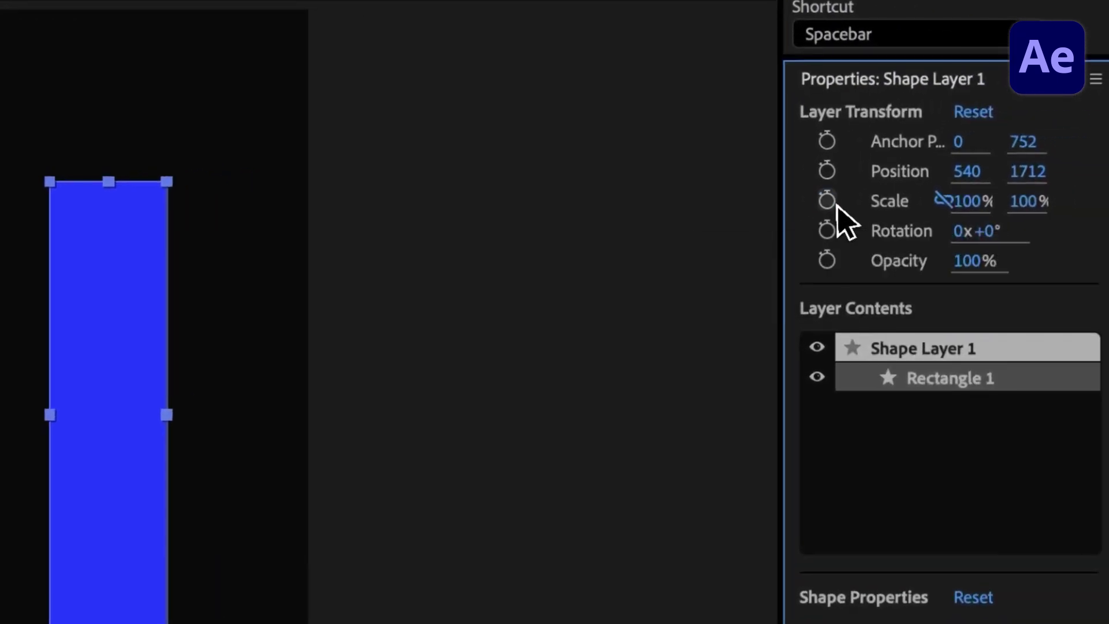
Step: Keyframe the bar's vertical scale at 0% at the start and 100% at 0:00:05:28
click(827, 200)
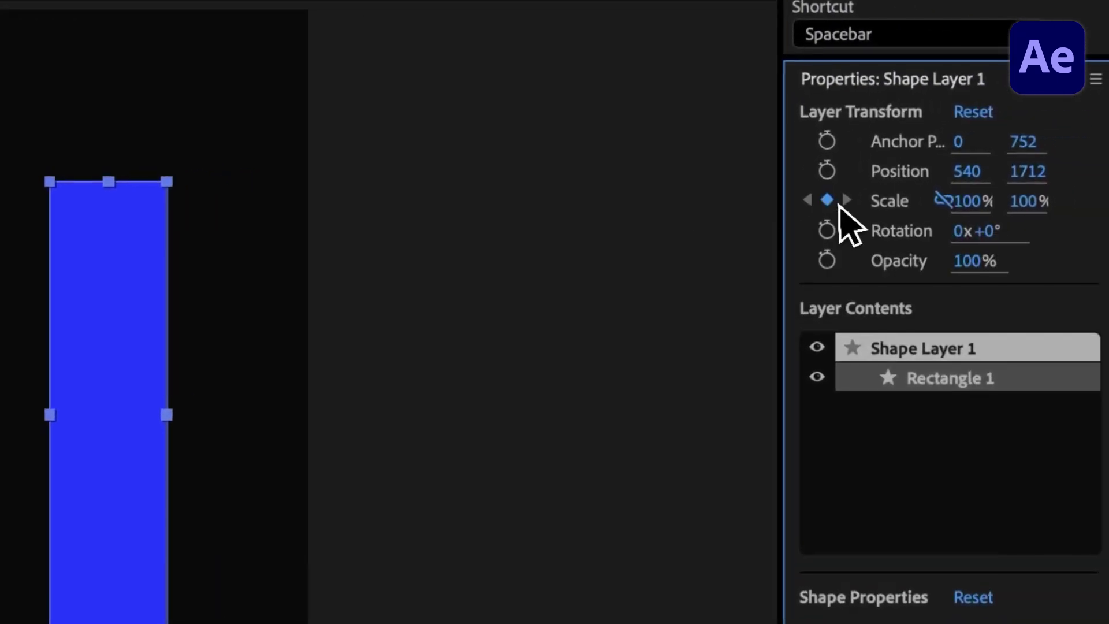
click(1036, 204)
text(0)
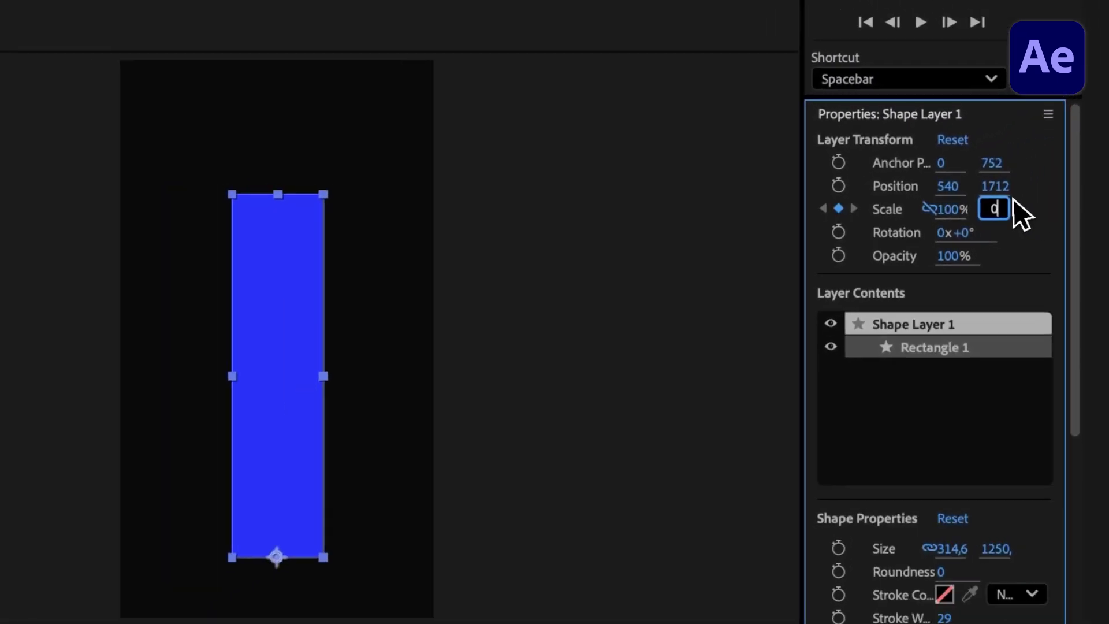
click(571, 505)
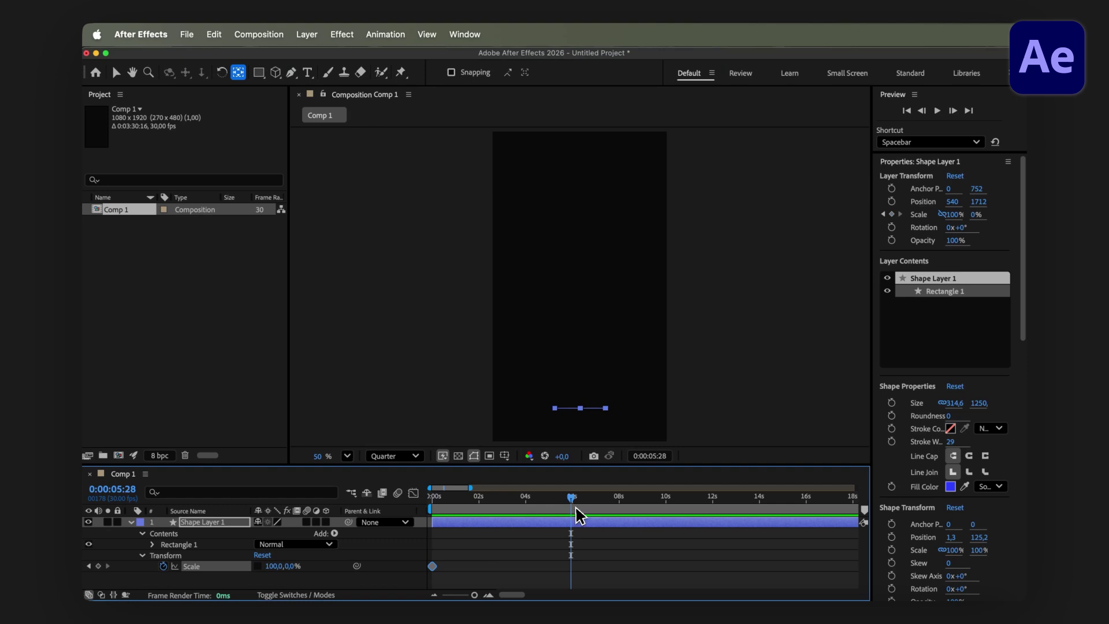
click(978, 214)
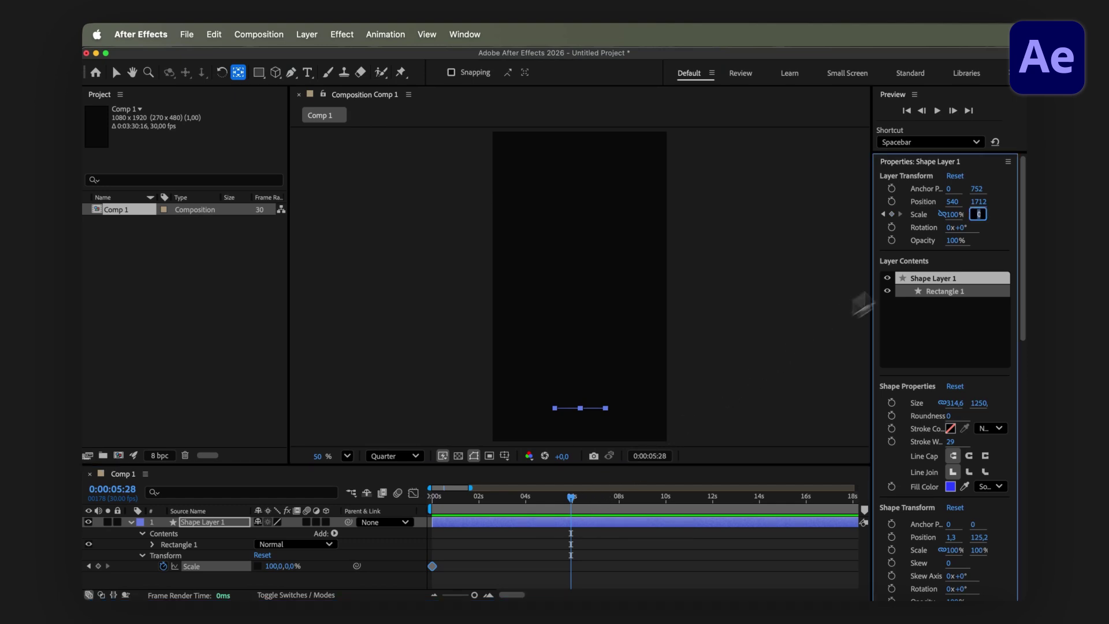
text(100)
key(Return)
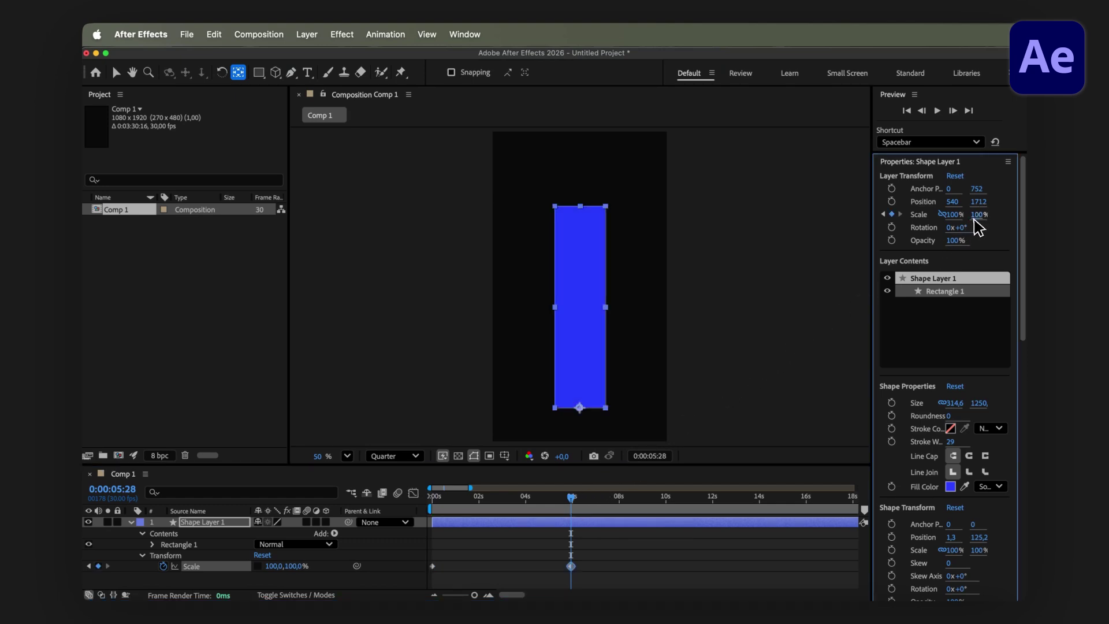
Step: Keyframe the bar's vertical scale at 50% at 0:00:04:21 and 70% at 0:00:03:04
drag(571, 498, 542, 498)
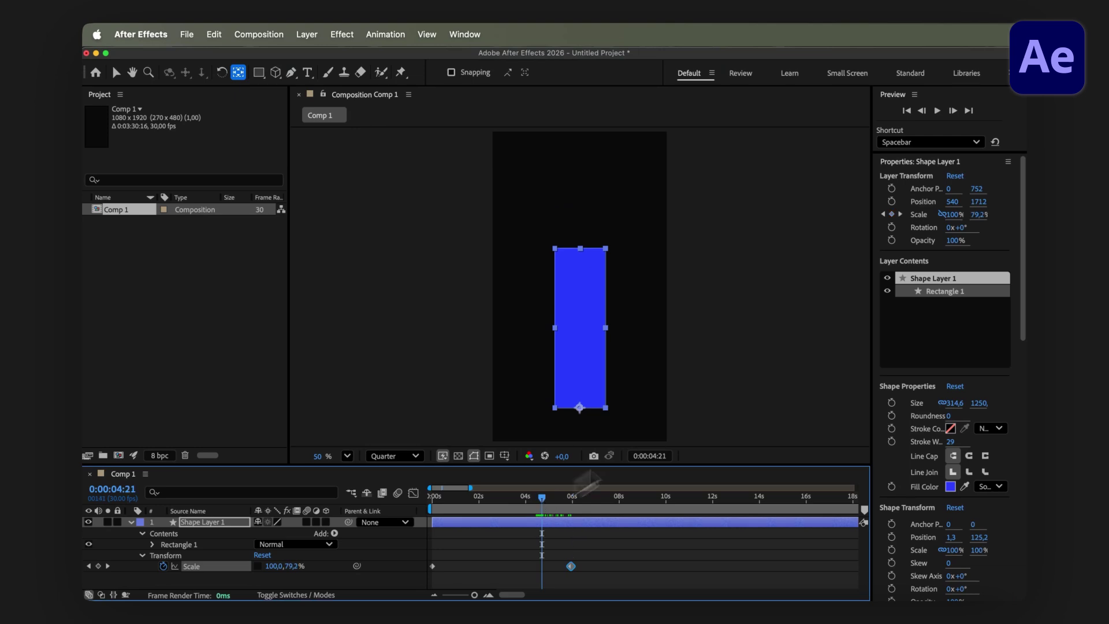
click(978, 214)
text(50)
key(Return)
click(505, 498)
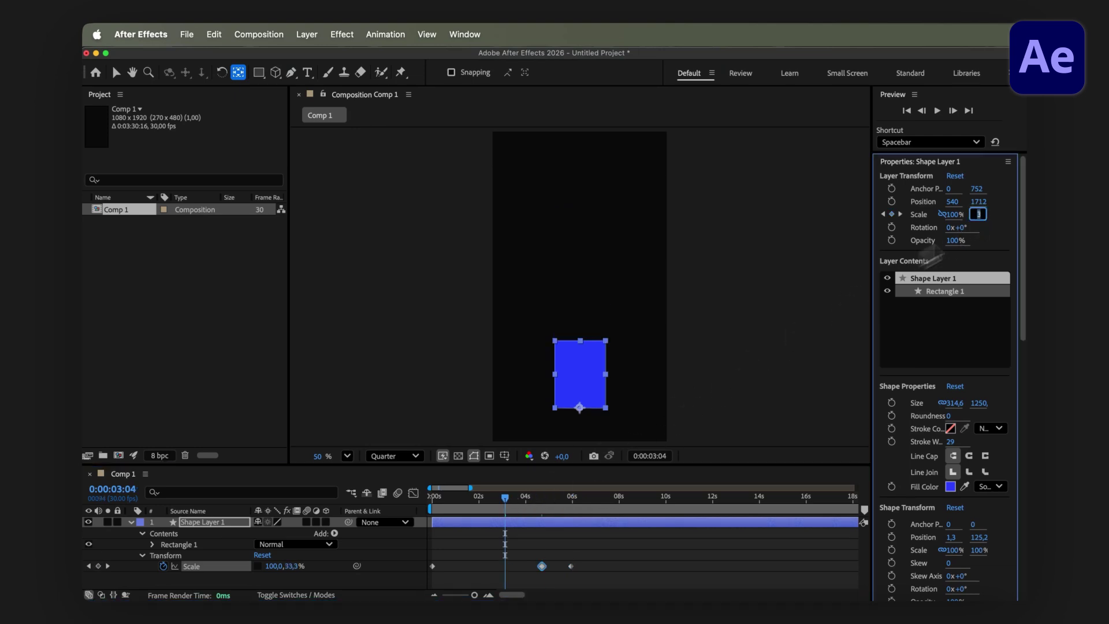
key(Return)
Step: Keyframe the bar's vertical scale at 30% at 0:00:01:13 and 80% at 0:00:00:22, and return to the start
click(465, 497)
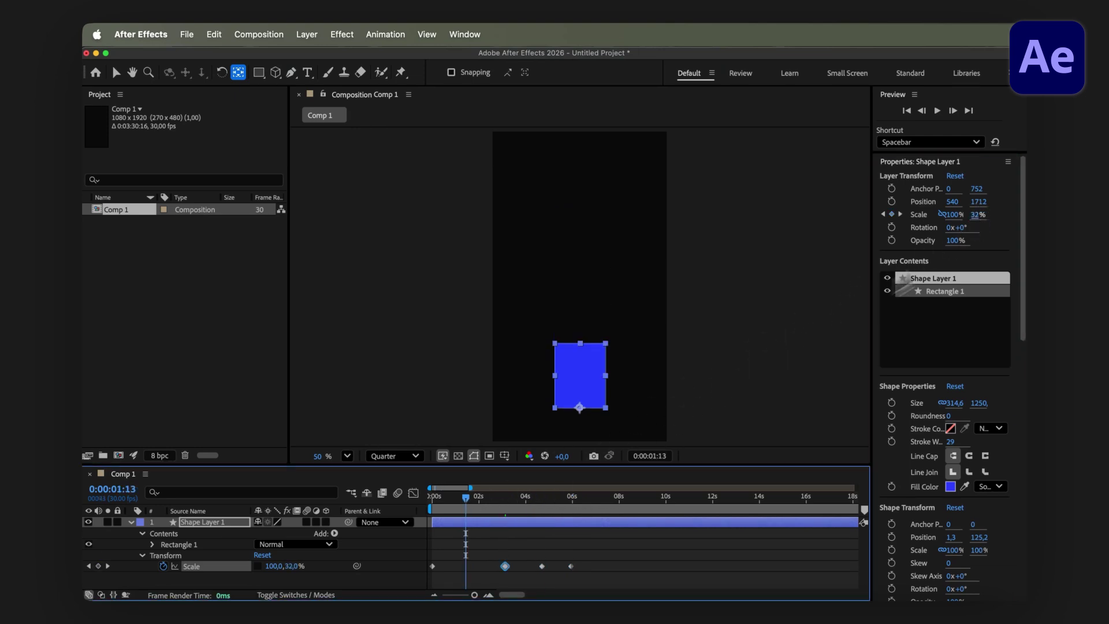
click(978, 214)
text(30)
key(Return)
click(449, 498)
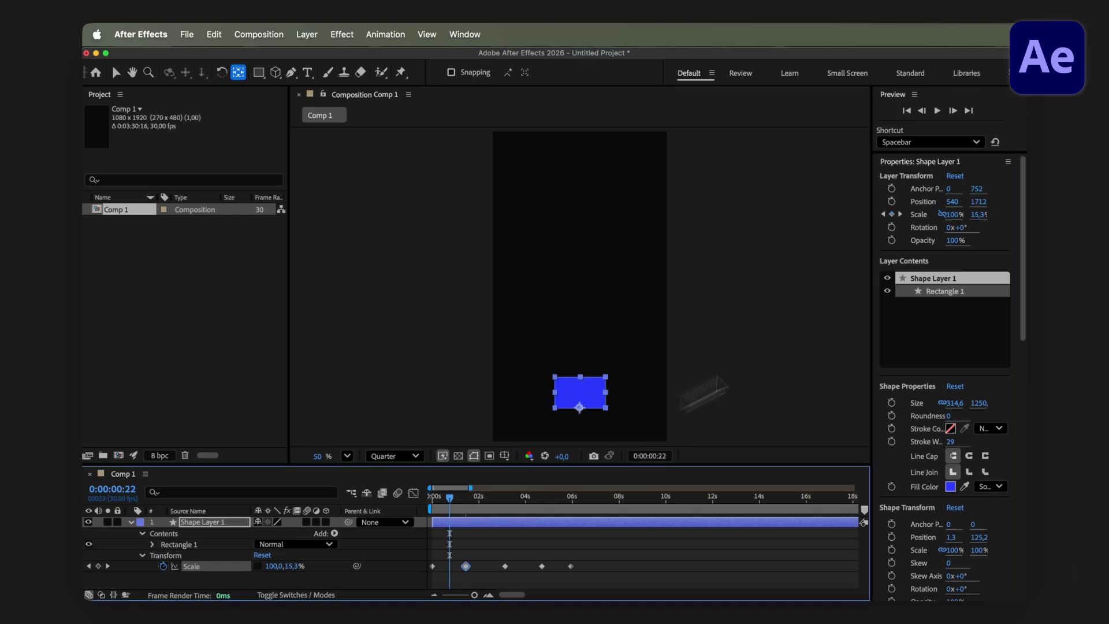
click(978, 214)
text(80)
key(Return)
key(Home)
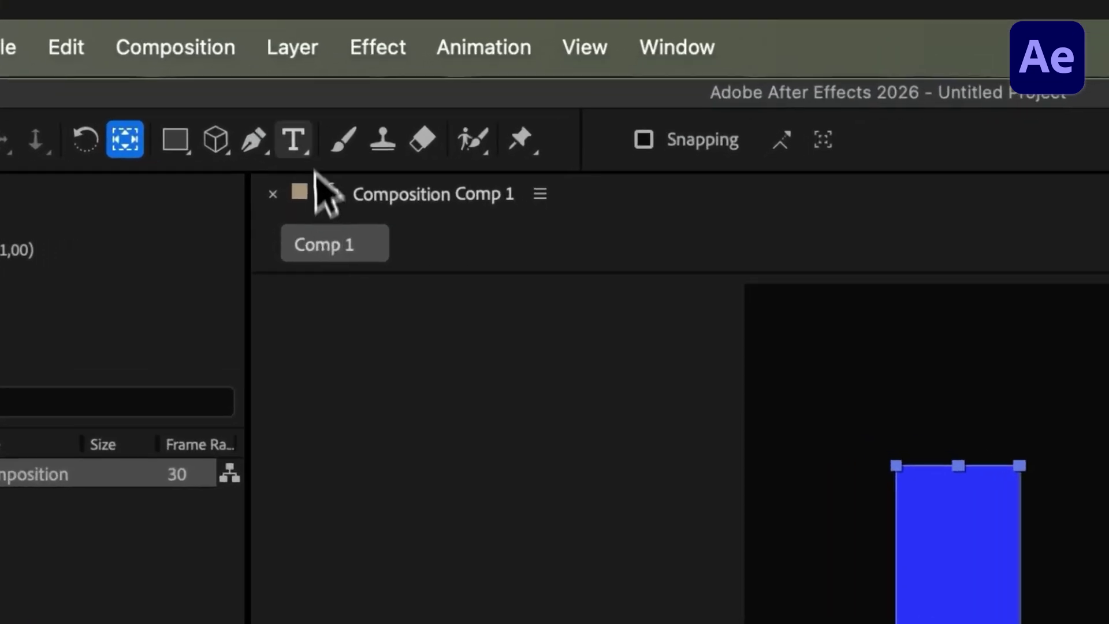
Step: Add a text layer reading "70" above the bar and apply the Slider Control effect to it
click(311, 73)
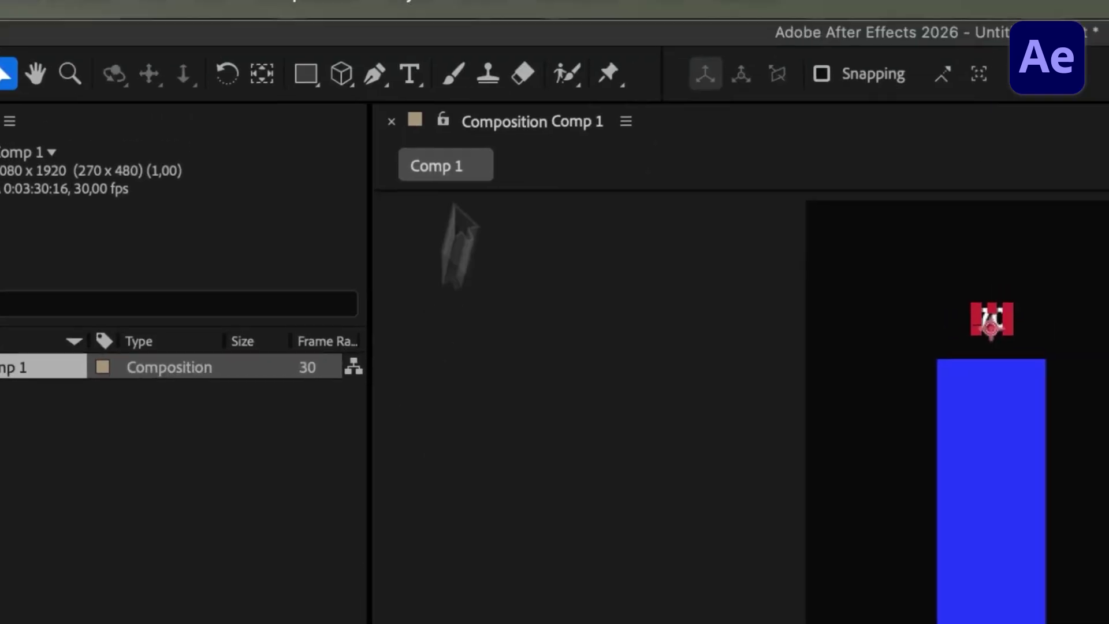
click(482, 52)
mouse_move(605, 402)
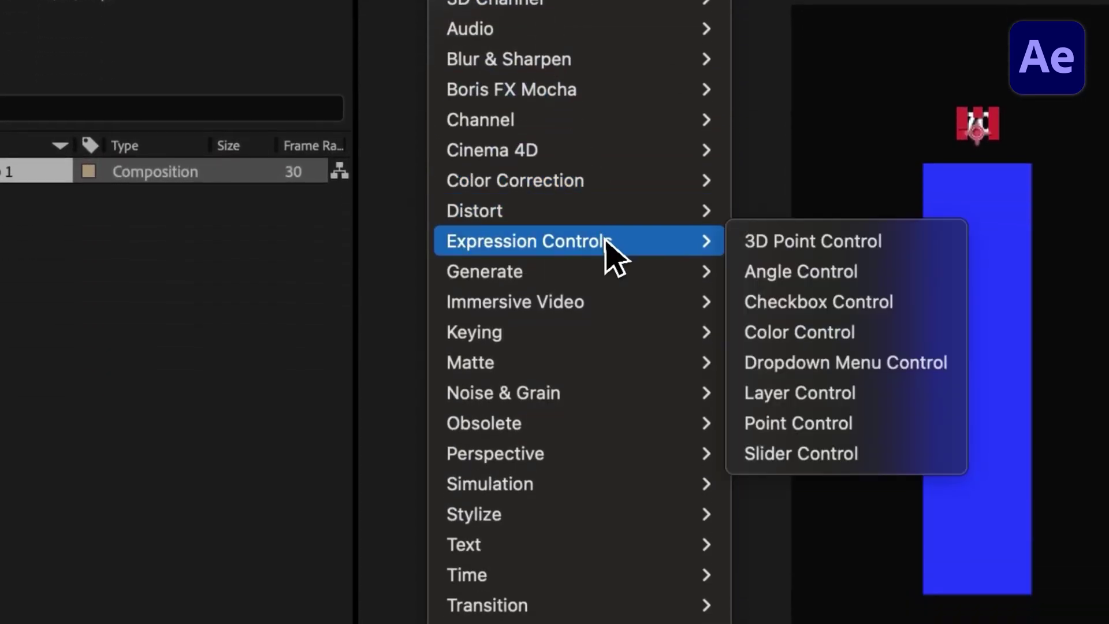
click(814, 454)
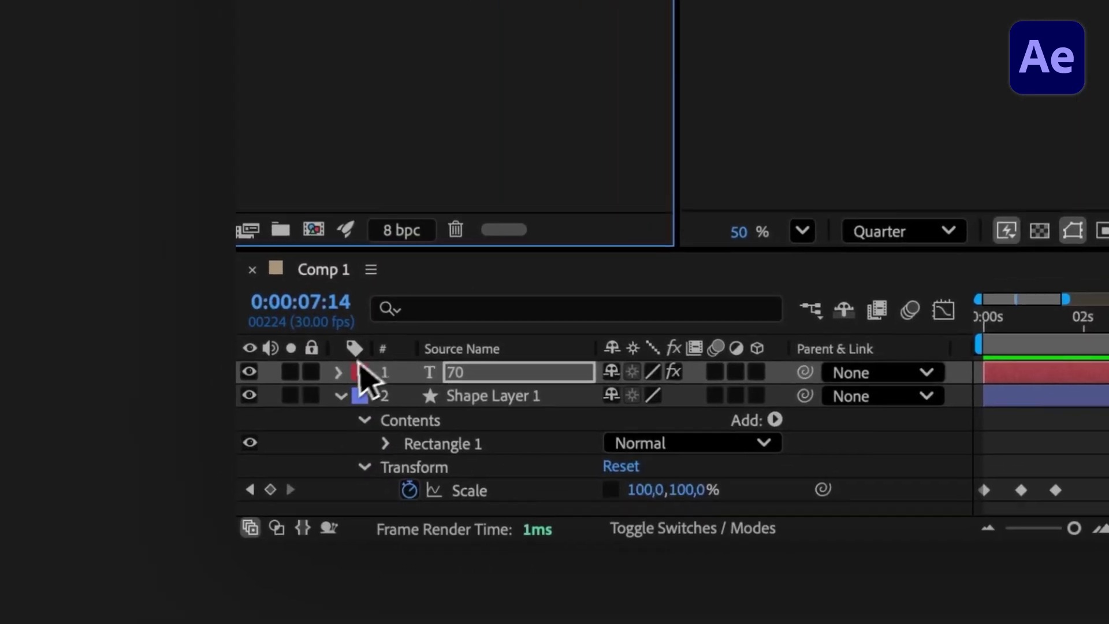
Step: Add the expression Math.round(effect("Slider Control")("Slider")) to the text layer's Source Text property
click(259, 490)
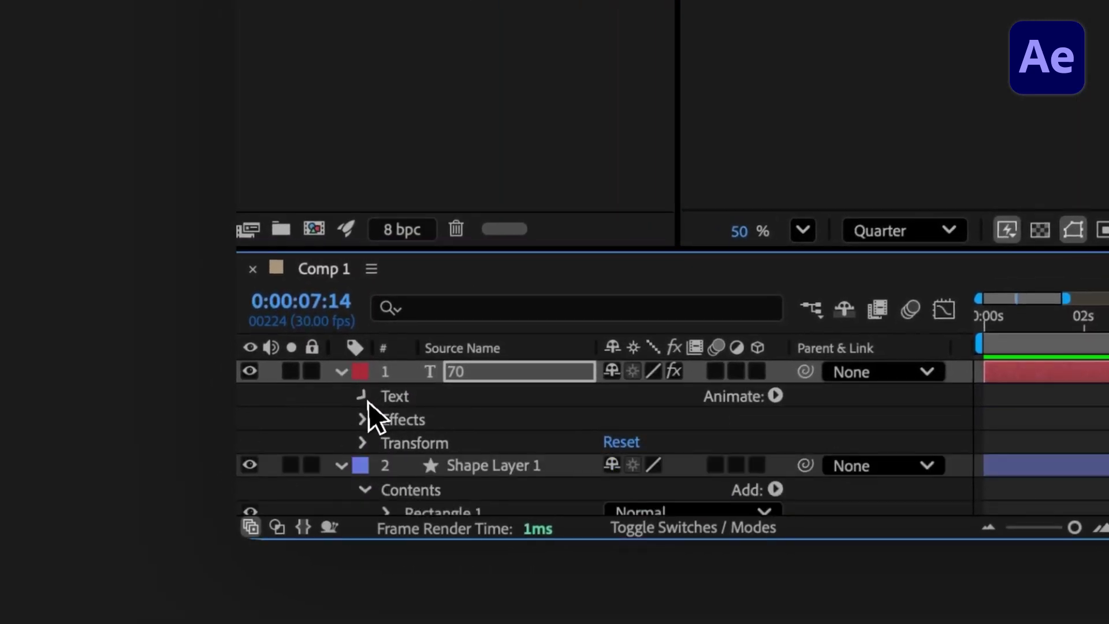
click(365, 398)
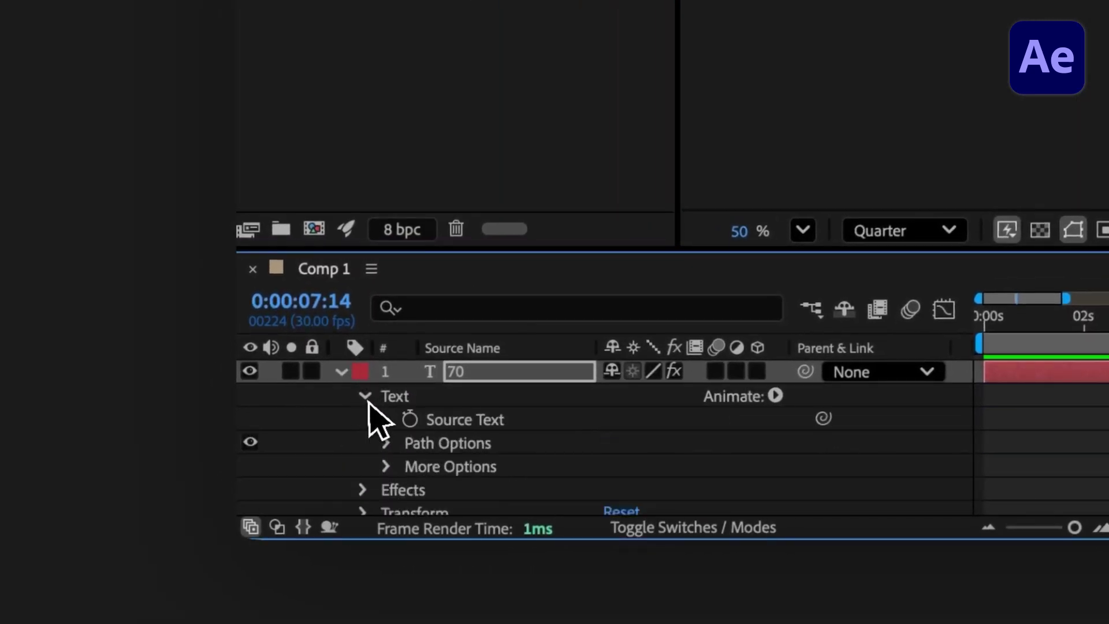
alt+click(410, 420)
text(Math.round(effect("Slider Control")("Slider")))
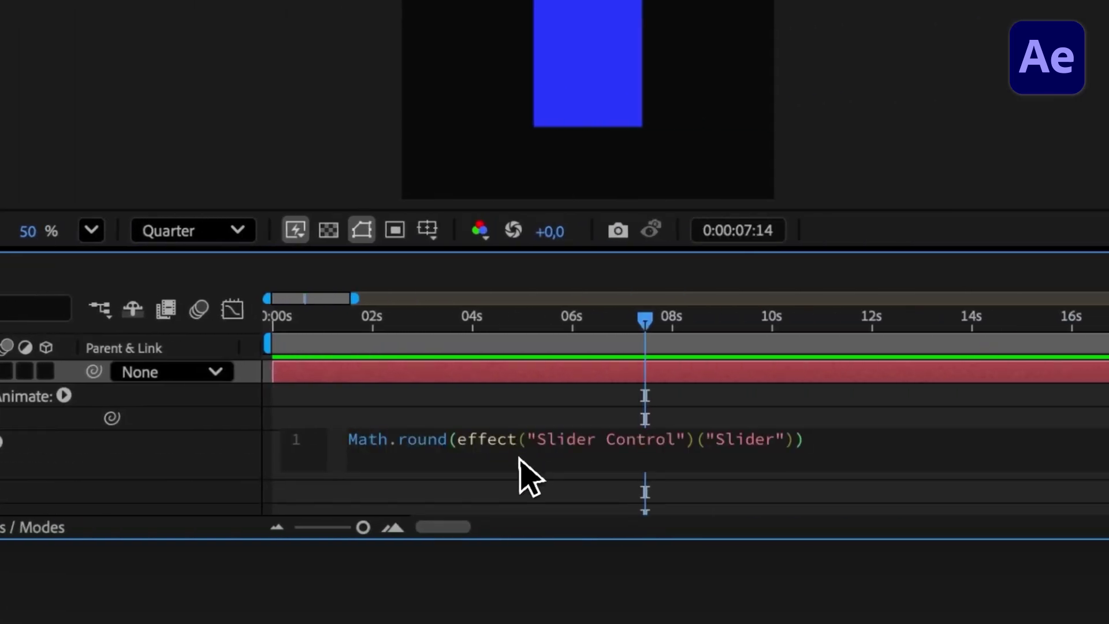
Step: Enable keyframes for the text layer's Slider property and set it to 100 at 0:00:05:28
scroll(552, 500, down, 4)
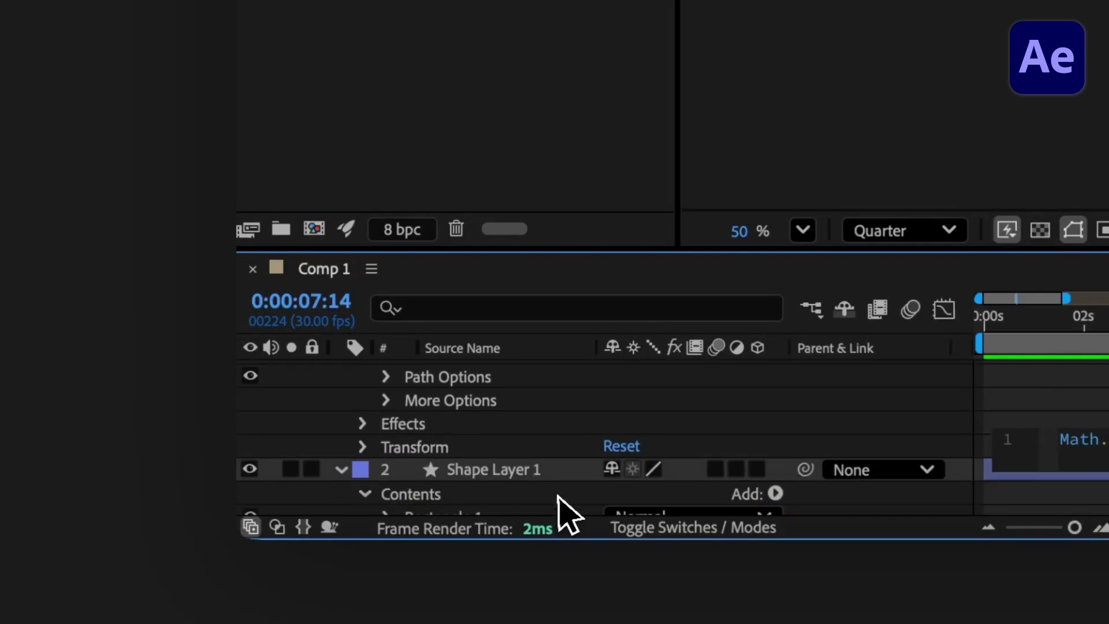
click(366, 423)
click(387, 447)
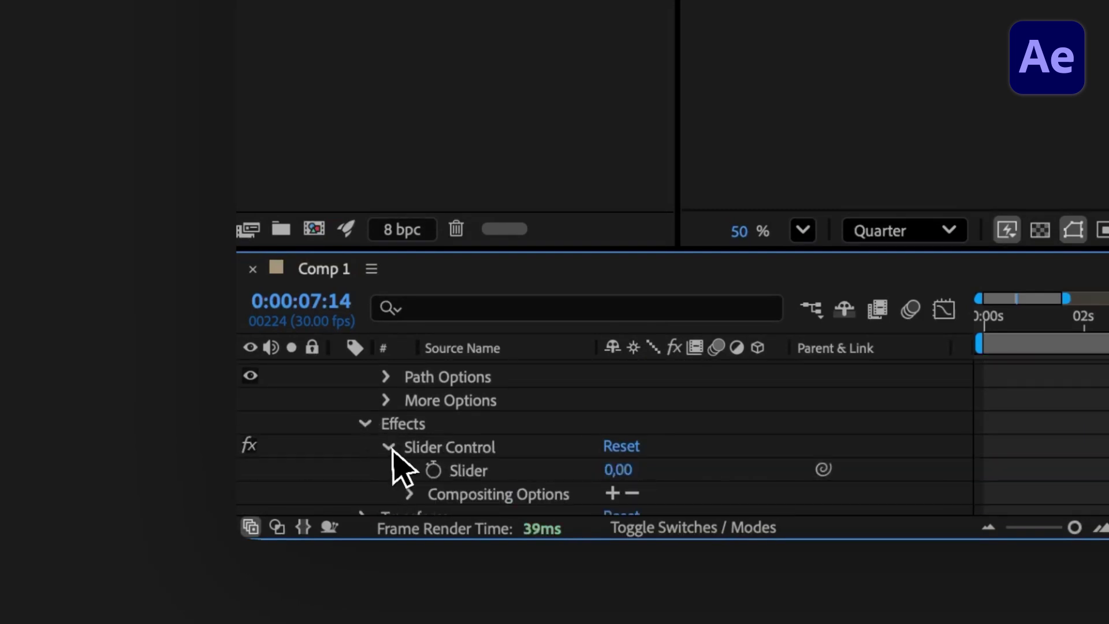
click(432, 470)
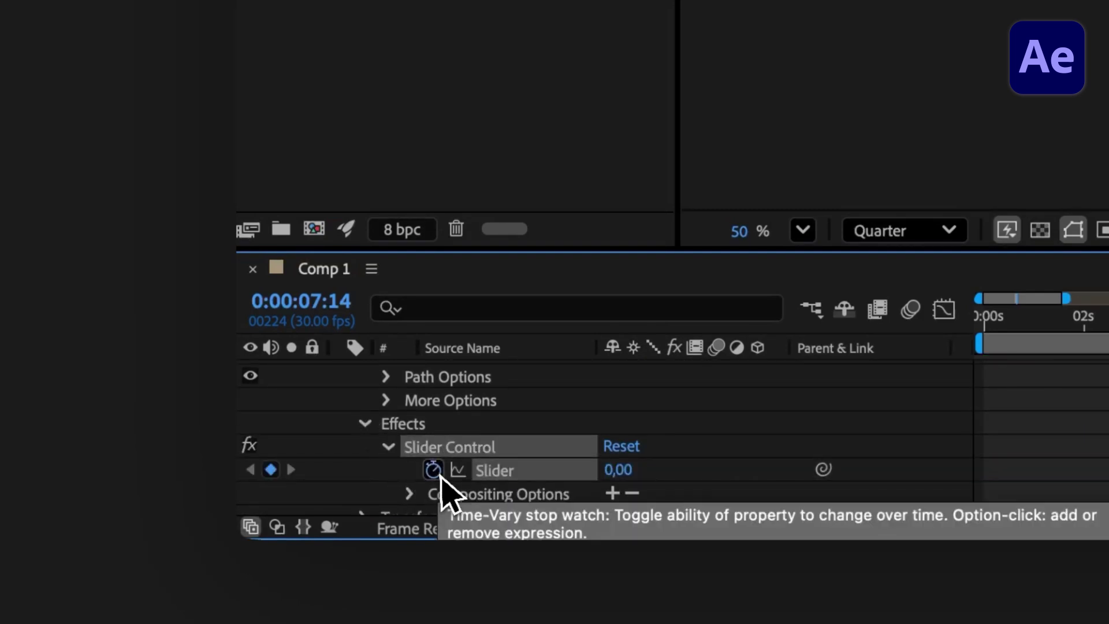
click(612, 472)
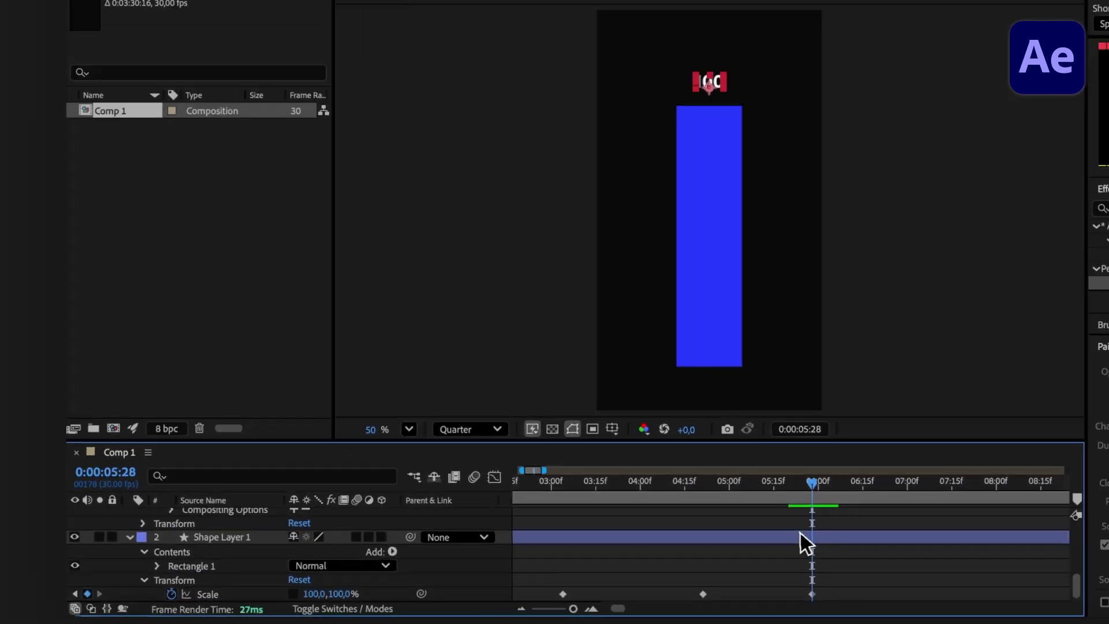
Step: Keyframe the Slider at 50 at 0:00:04:21 and 70 at 0:00:03:04, aligned with the bar's scale keyframes
scroll(578, 532, up, 3)
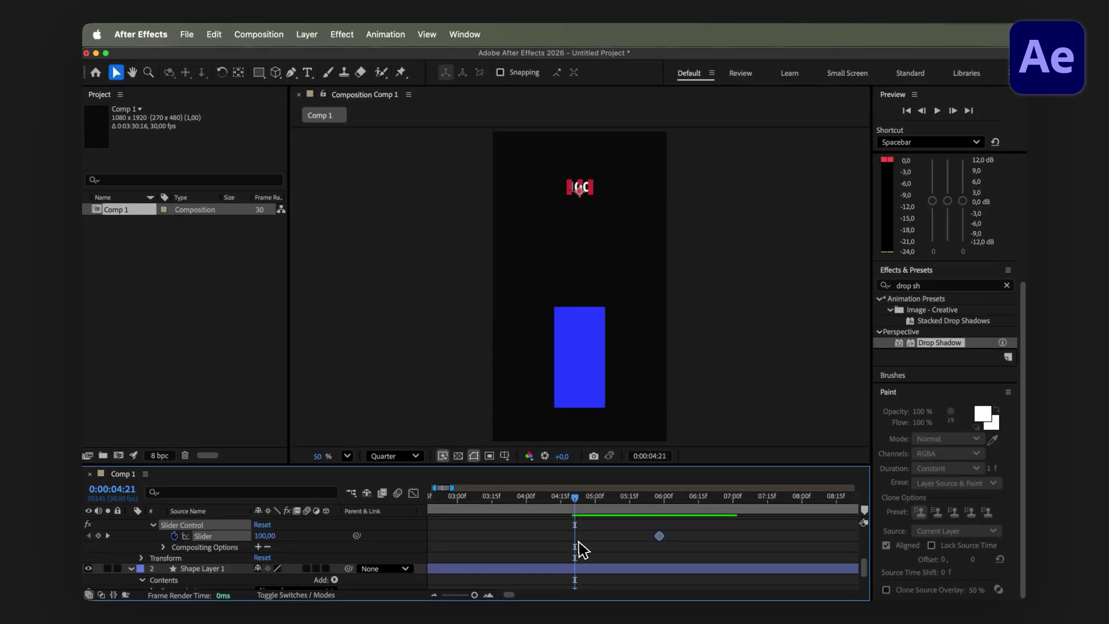
key(Return)
scroll(404, 548, down, 2)
click(477, 511)
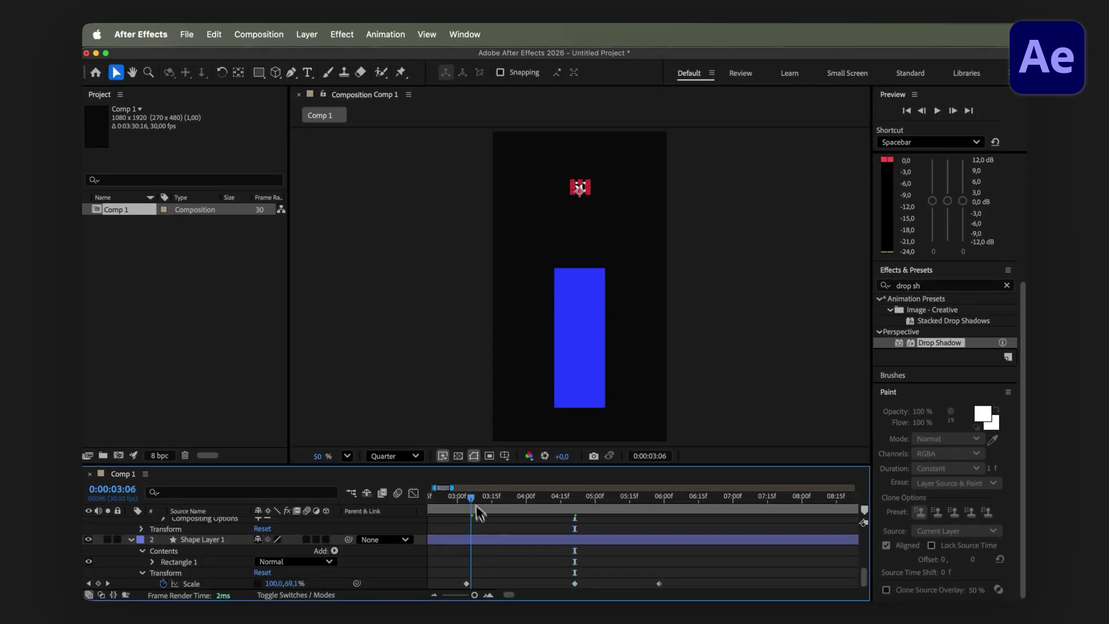
scroll(475, 559, up, 3)
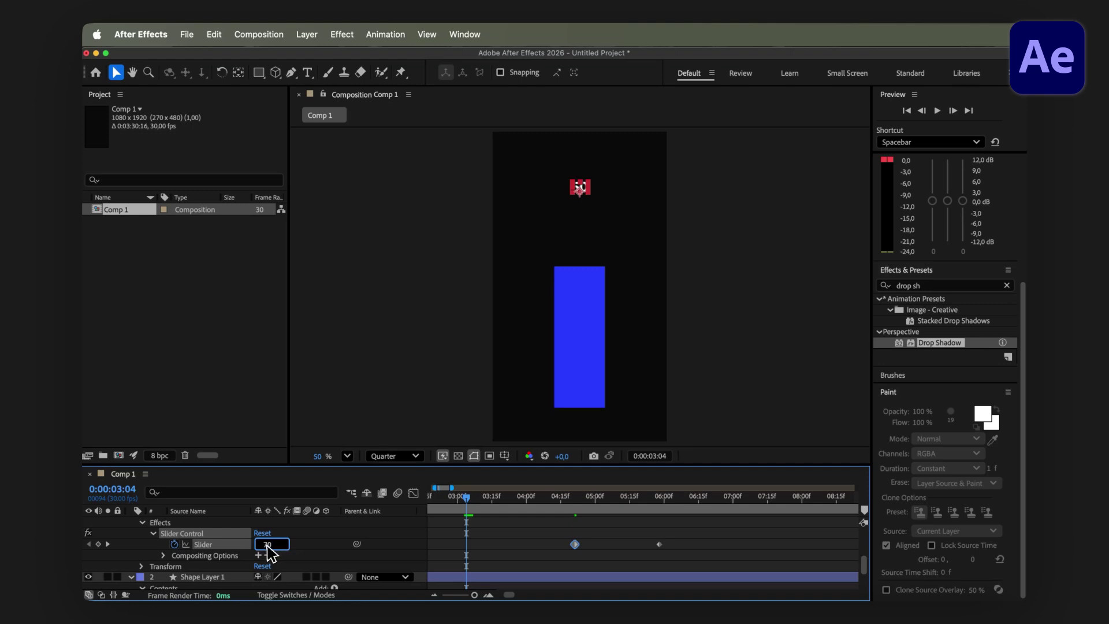
key(Return)
Step: Keyframe the Slider at 30 at 0:00:01:13 and at 0 at the start, adding another keyframe at 0:00:00:22
scroll(475, 554, left, 5)
scroll(476, 565, down, 3)
click(532, 503)
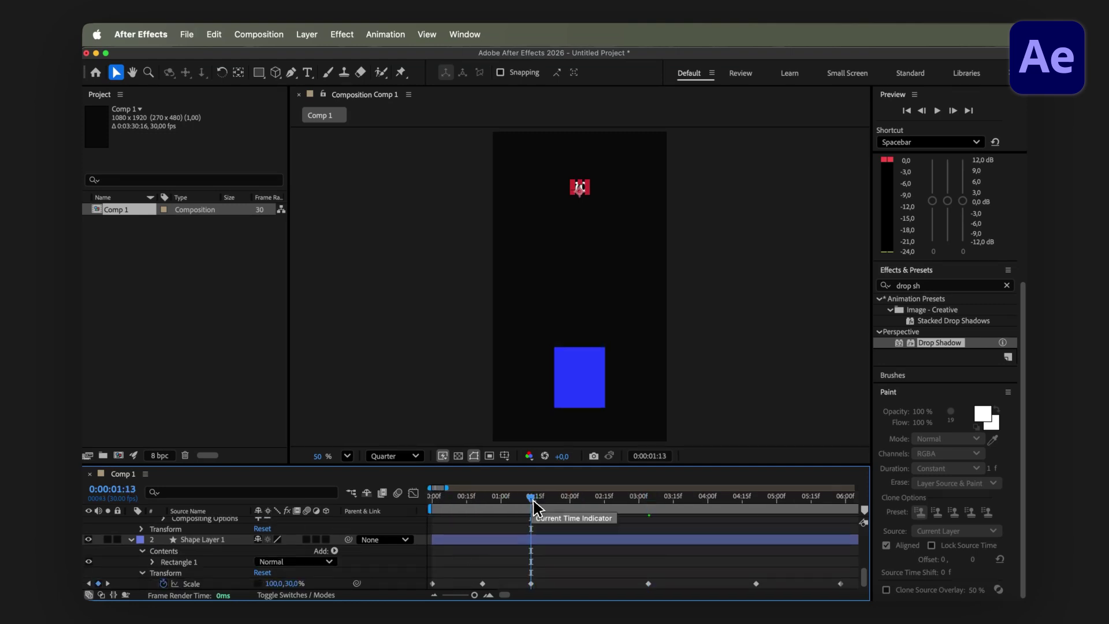
scroll(323, 550, up, 3)
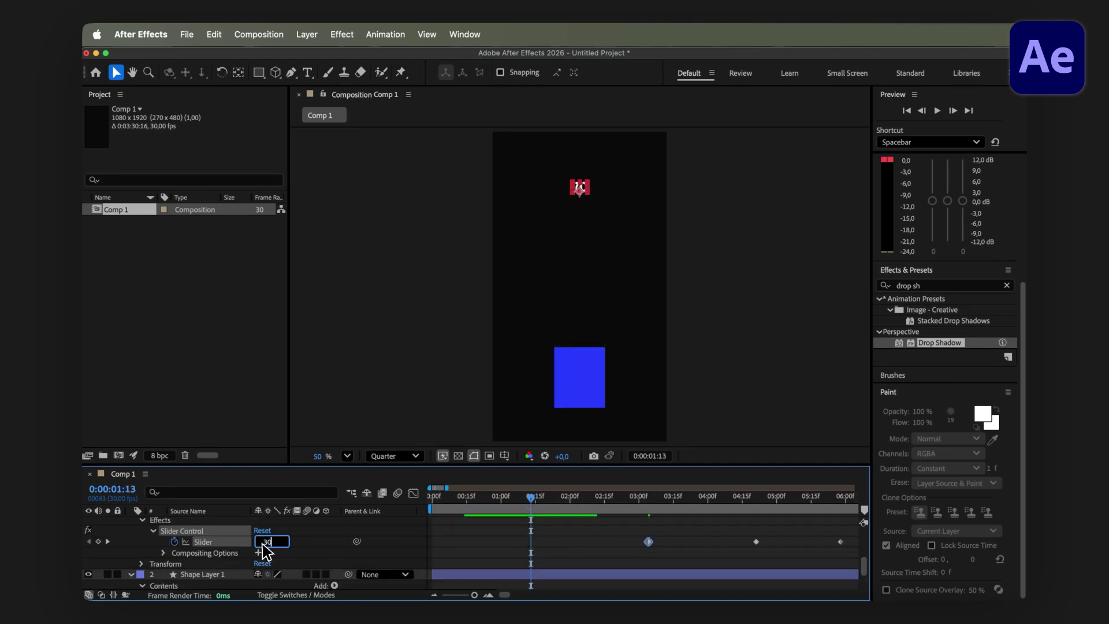
key(Return)
scroll(376, 554, down, 3)
click(482, 497)
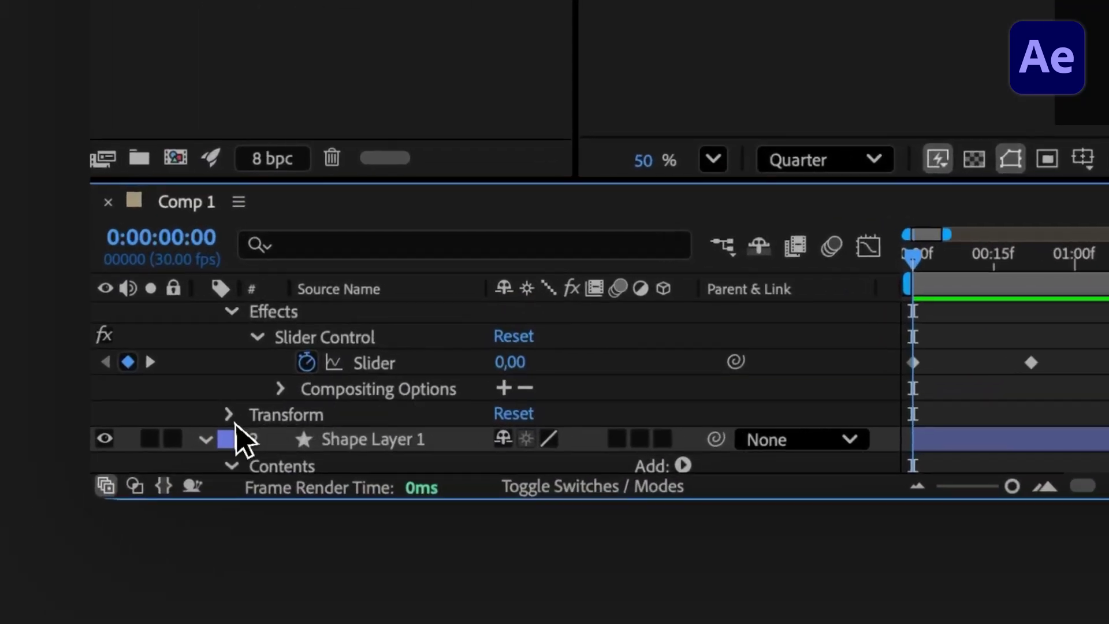
Step: Keyframe the number text's Position at 0:00:04:21, 0:00:03:04 and 0:00:01:13, keeping it just above the bar
click(207, 492)
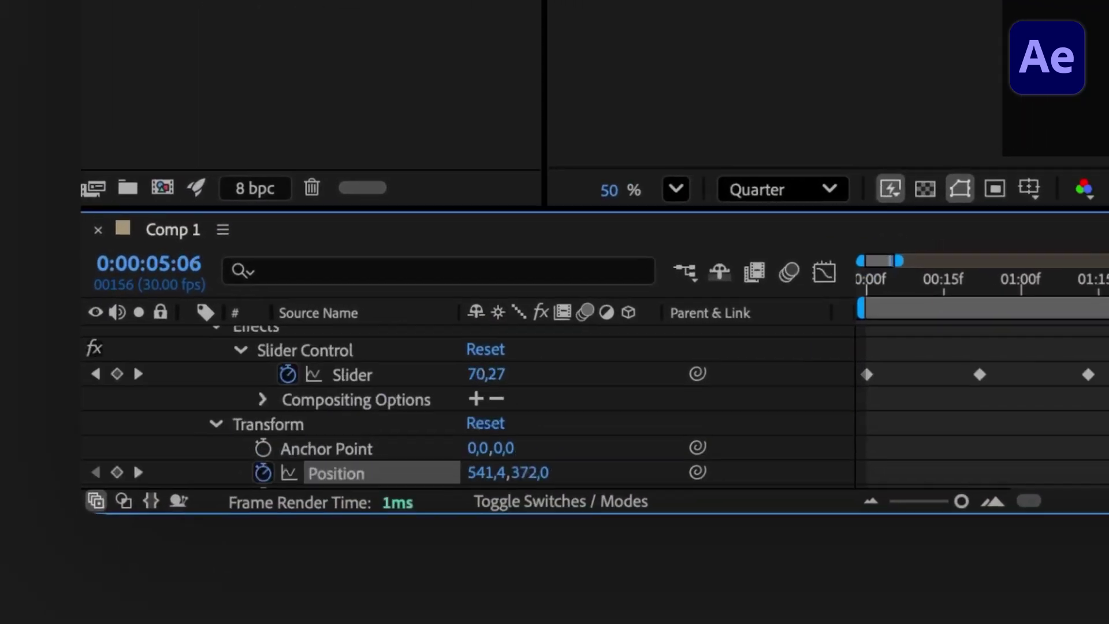
click(1057, 445)
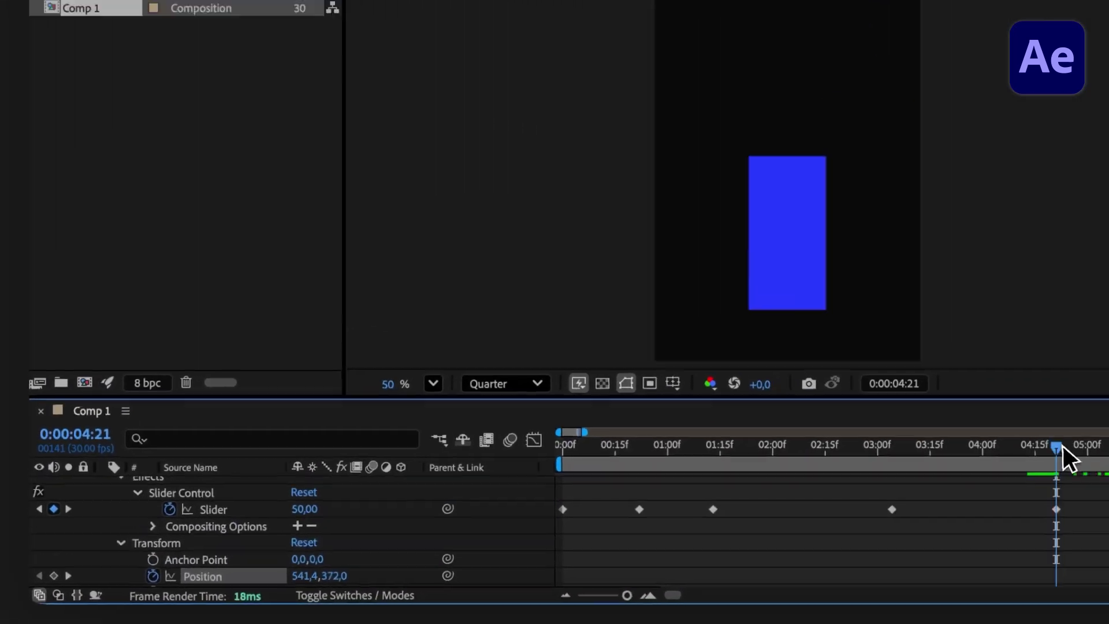
drag(579, 193, 584, 267)
click(891, 444)
click(531, 496)
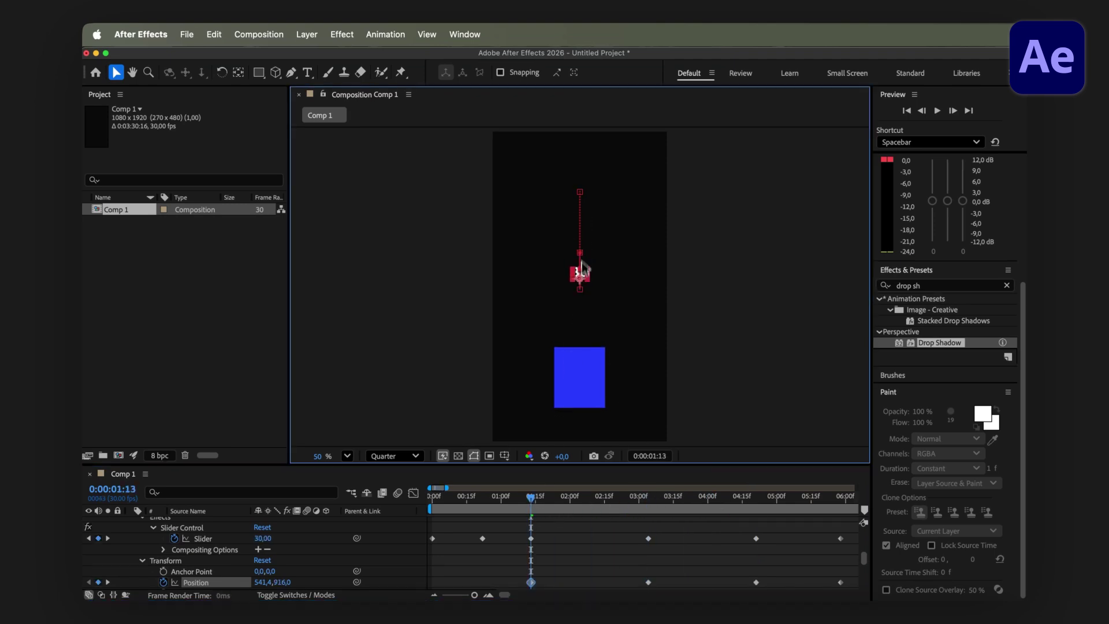
Step: Keyframe the number's Position above the bar at about 541.4, 568 at 0:00:00:22, and preview the animation from the start
click(482, 496)
drag(580, 335, 589, 229)
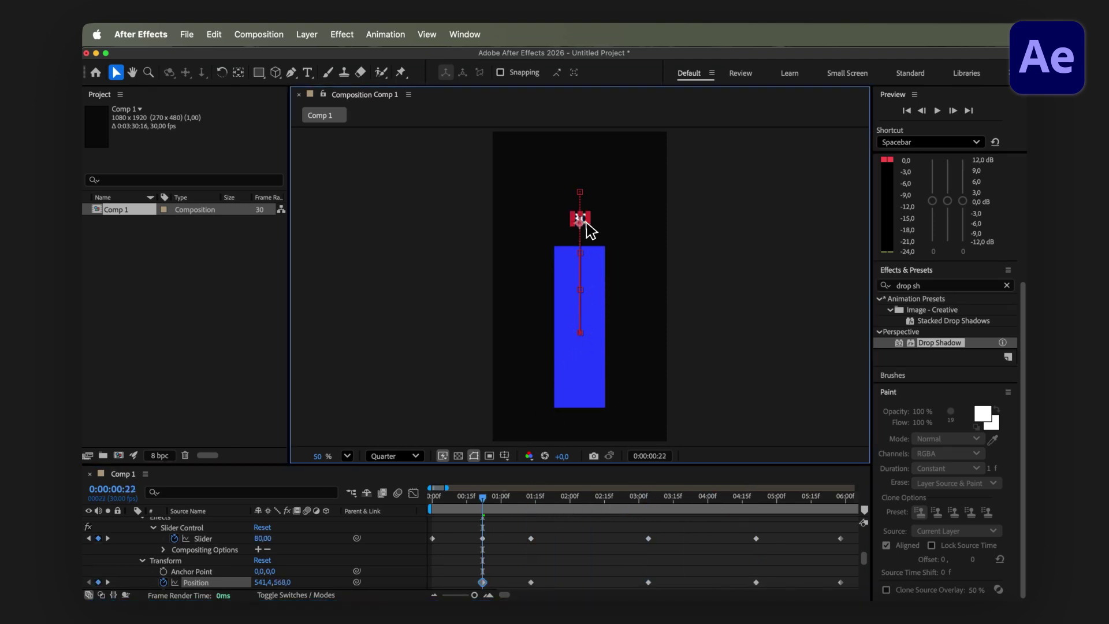
click(433, 496)
key(space)
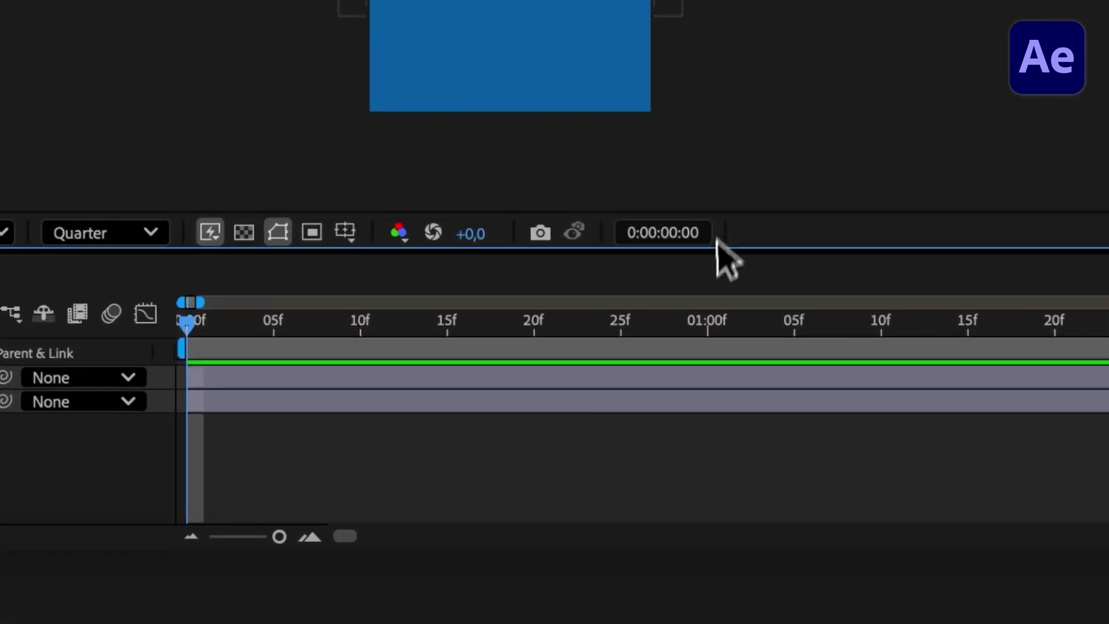
Step: In the cricket ball composition, enable Position and Rotation keyframes for the Red.png layer at 0:00:01:00
click(653, 471)
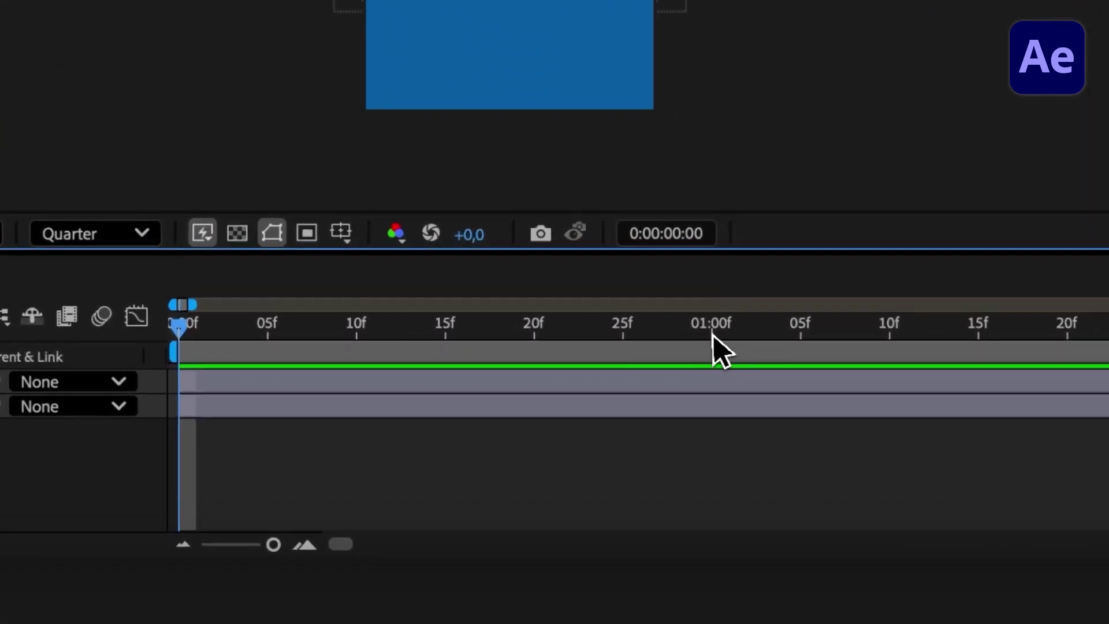
click(716, 381)
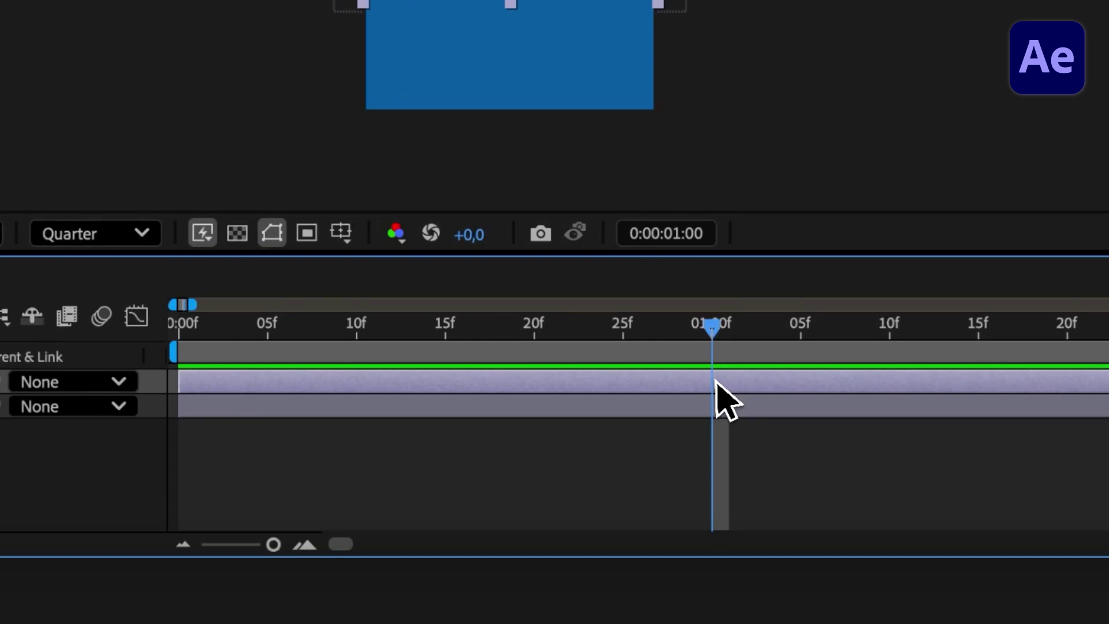
click(232, 382)
click(261, 404)
scroll(308, 456, down, 1)
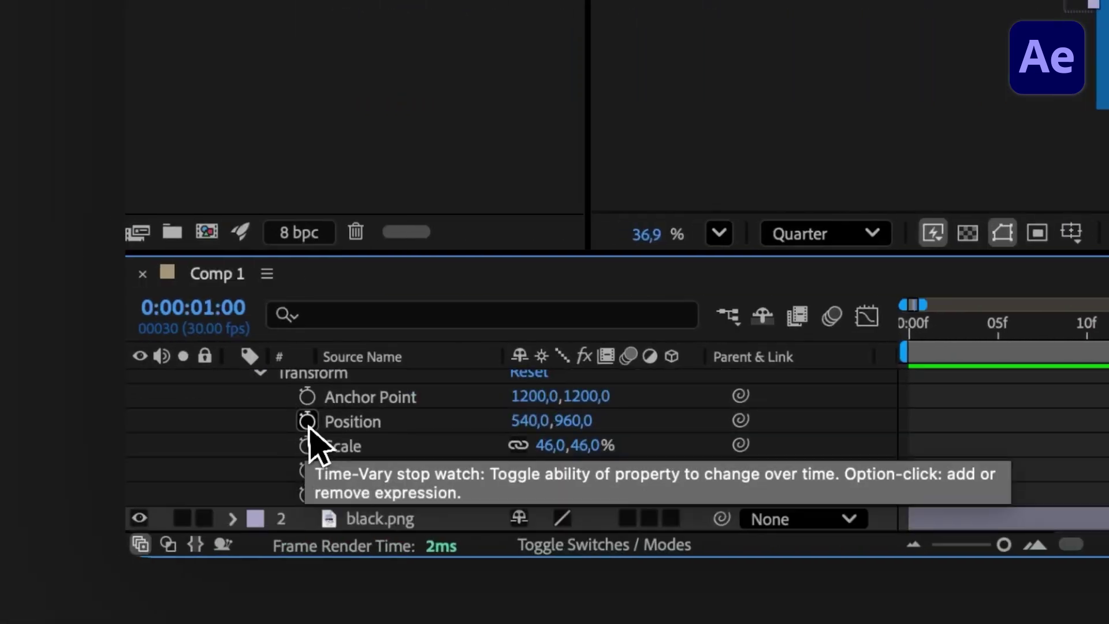
click(306, 421)
click(307, 470)
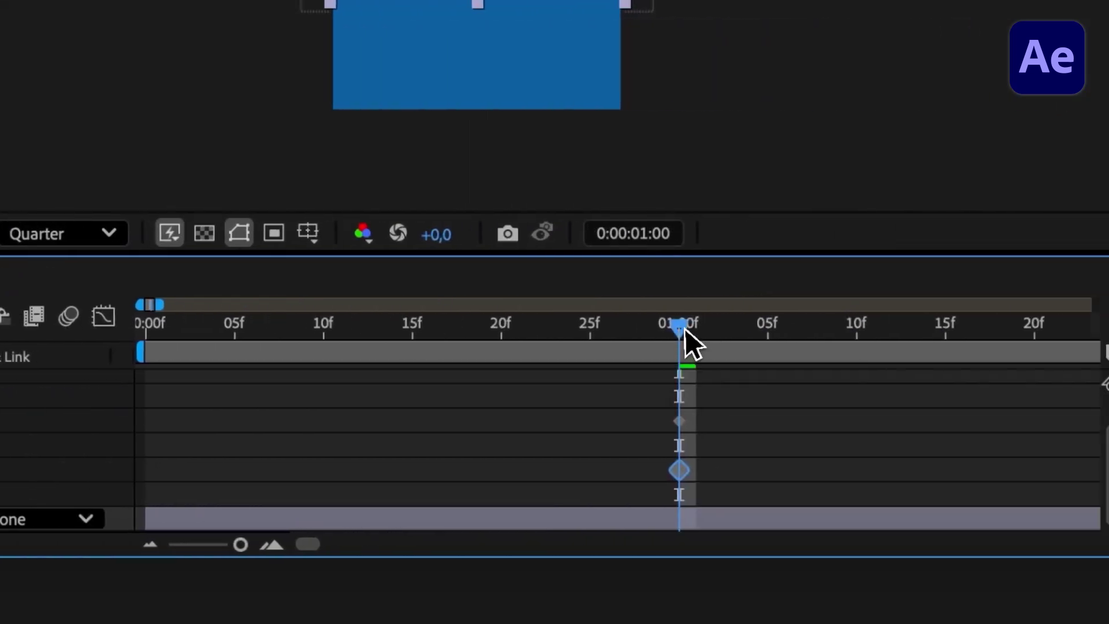
Step: At 0:00:00:29, move the red ball straight down to about 540, 1284.9 and set its Rotation to 7°
drag(687, 330, 671, 335)
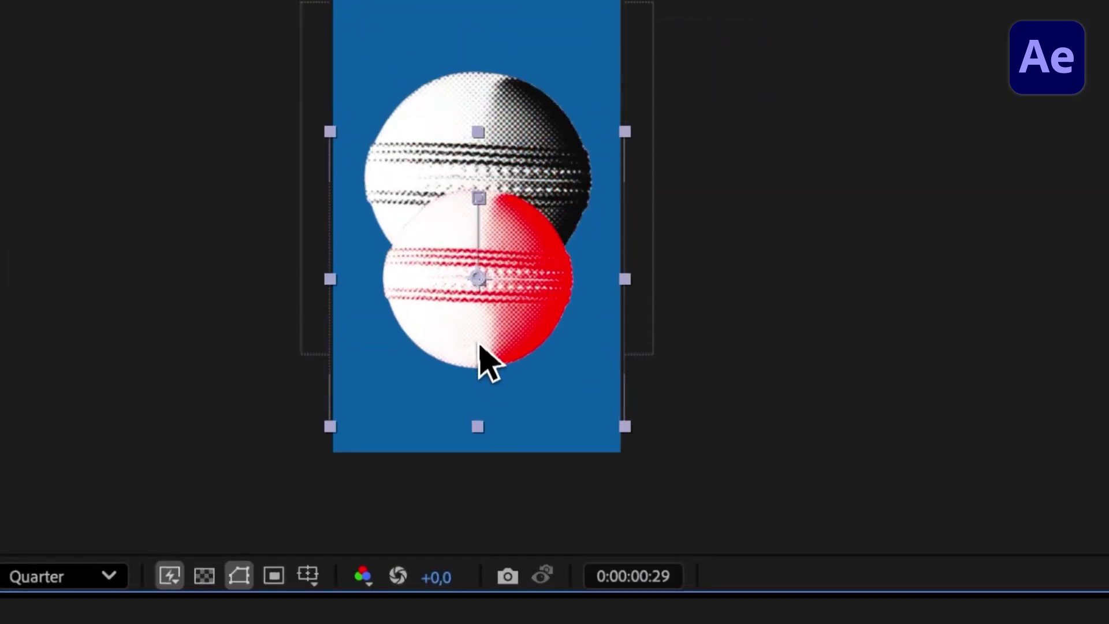
drag(480, 346, 480, 352)
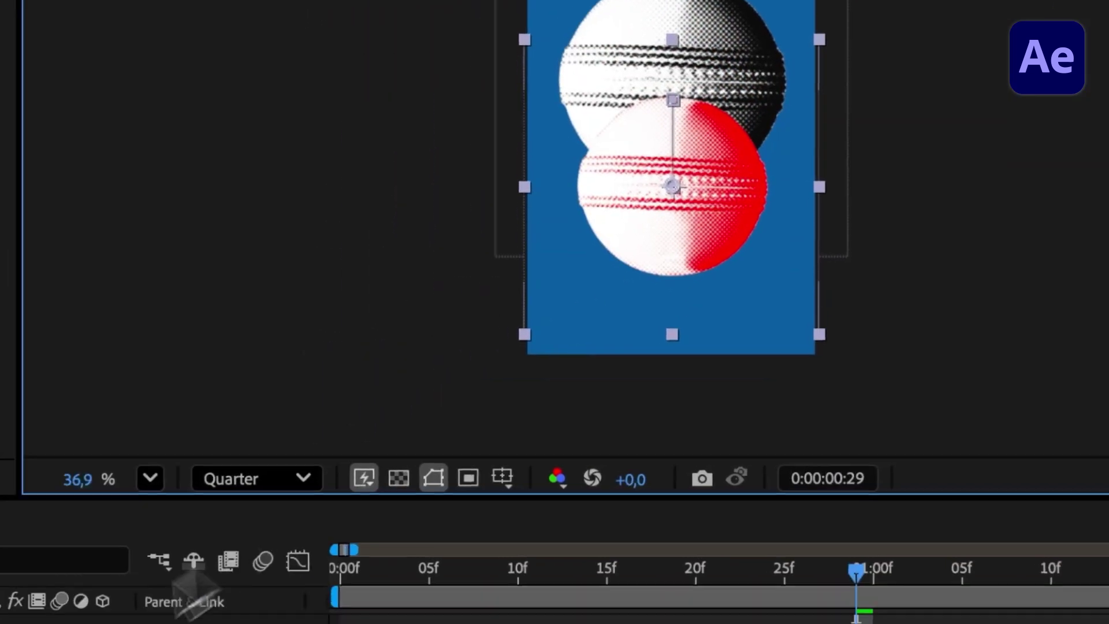
click(543, 438)
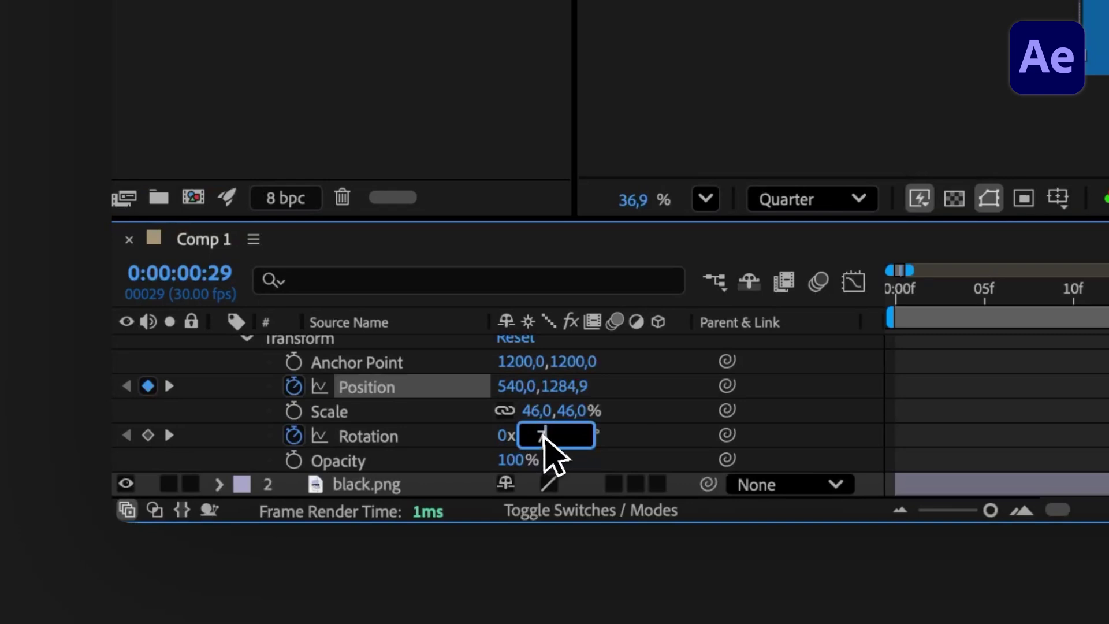
key(Return)
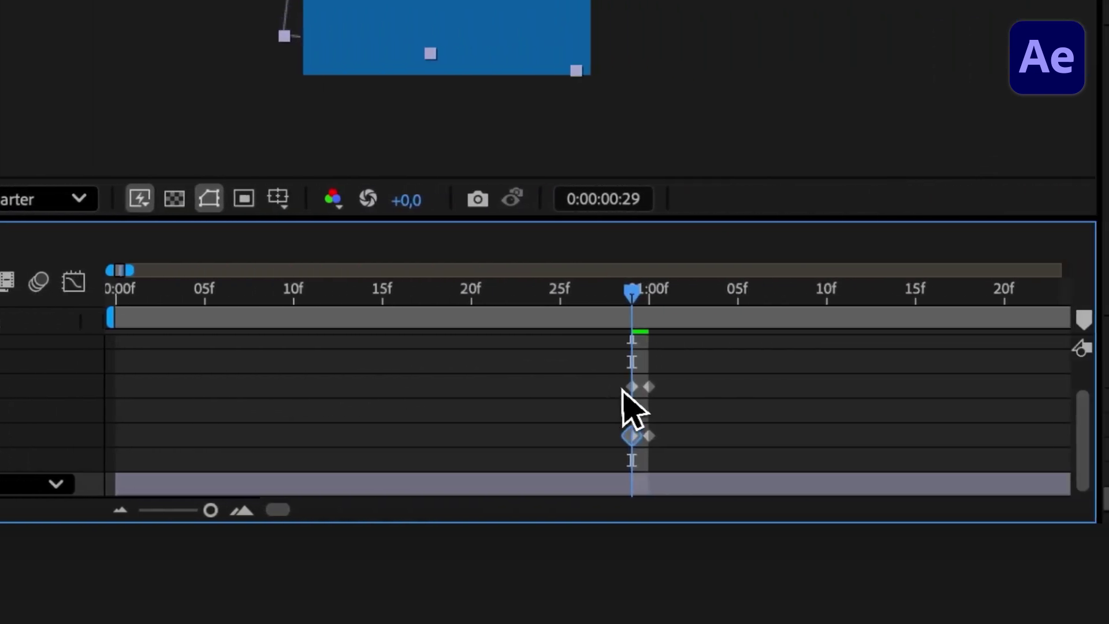
Step: Paste the ball's Position and Rotation keyframes earlier, and at 0:00:00:22 set Position to about 534.6, 1512.3 and Rotation to -7°
drag(625, 385, 640, 449)
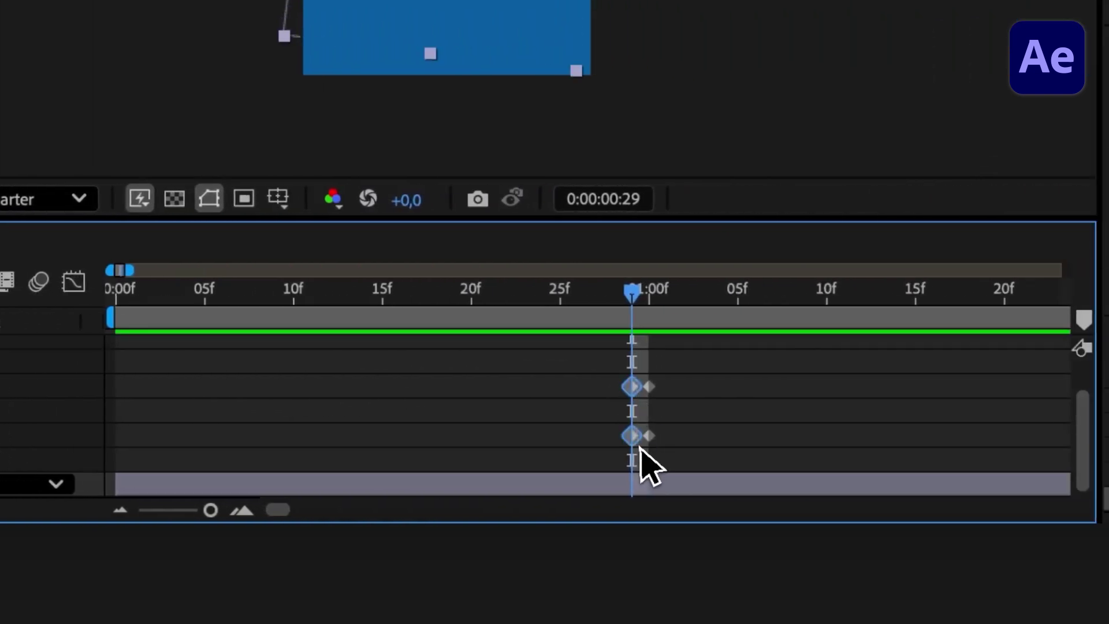
drag(635, 301, 519, 293)
key(ctrl+v)
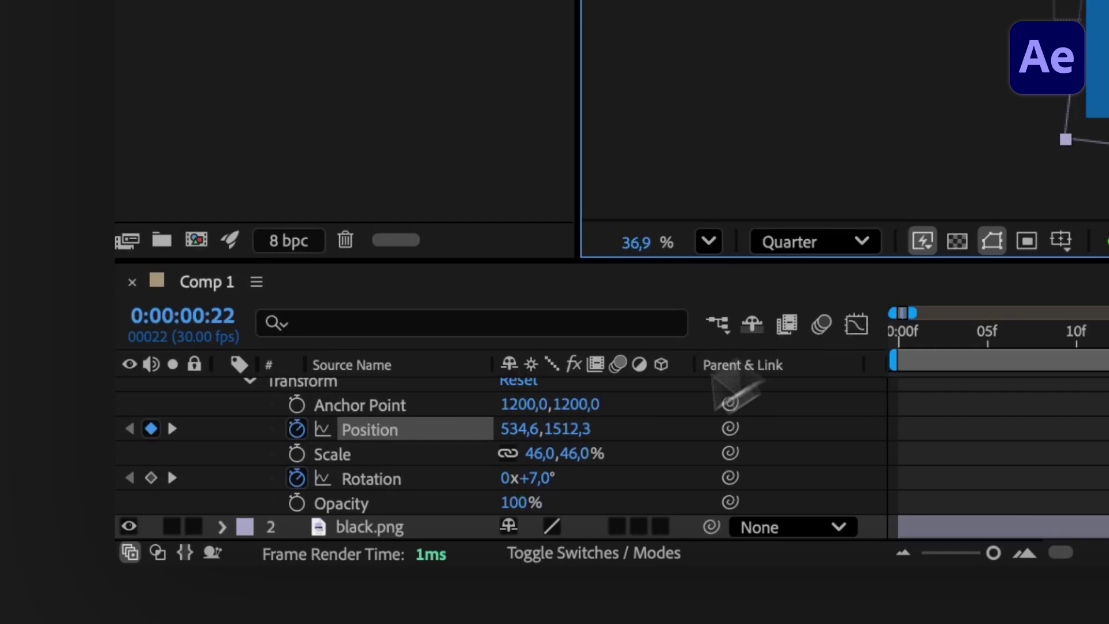
click(553, 476)
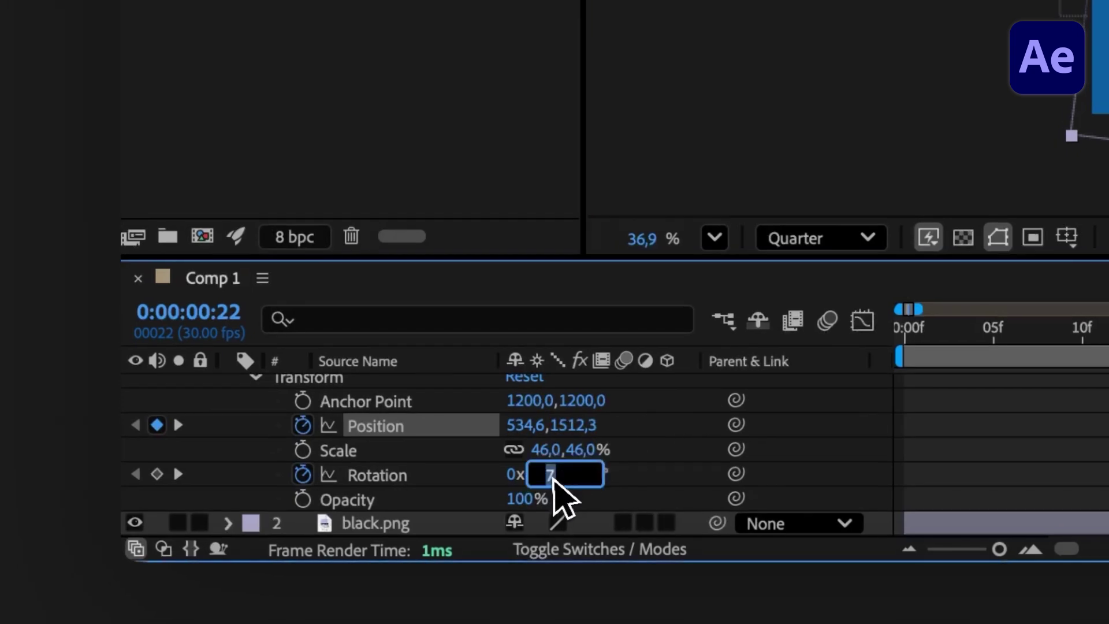
text(-7)
key(Return)
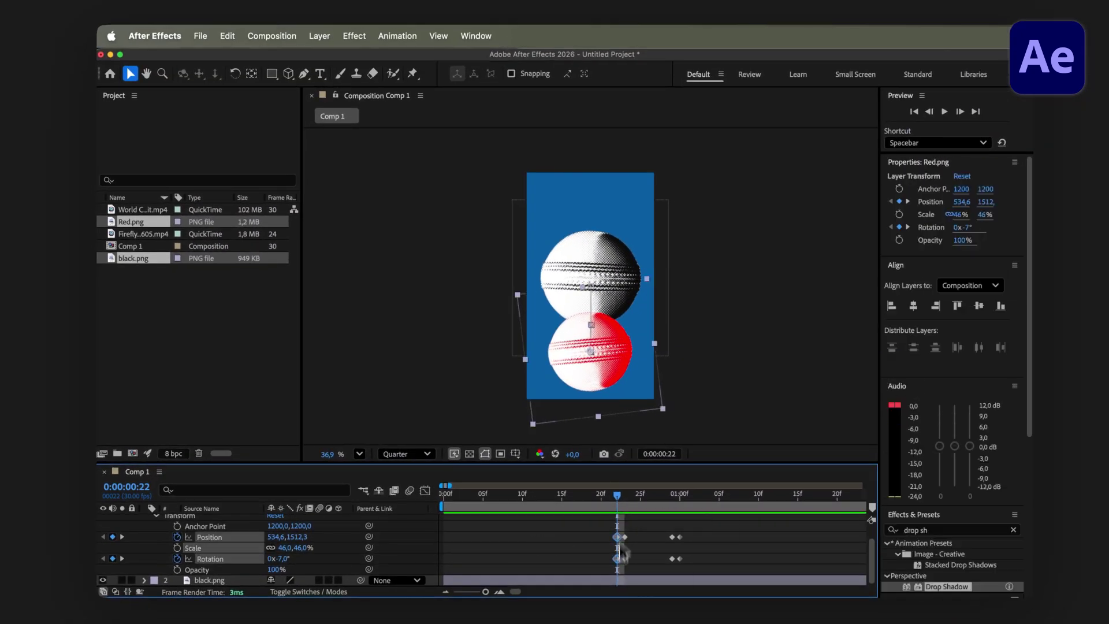
Step: At 0:00:00:15, lower the red ball to about 534.6, 1734.3, set its Rotation to 7° and preview the stepped motion
drag(1108, 331, 1108, 348)
drag(575, 502, 561, 495)
drag(590, 353, 668, 360)
click(279, 559)
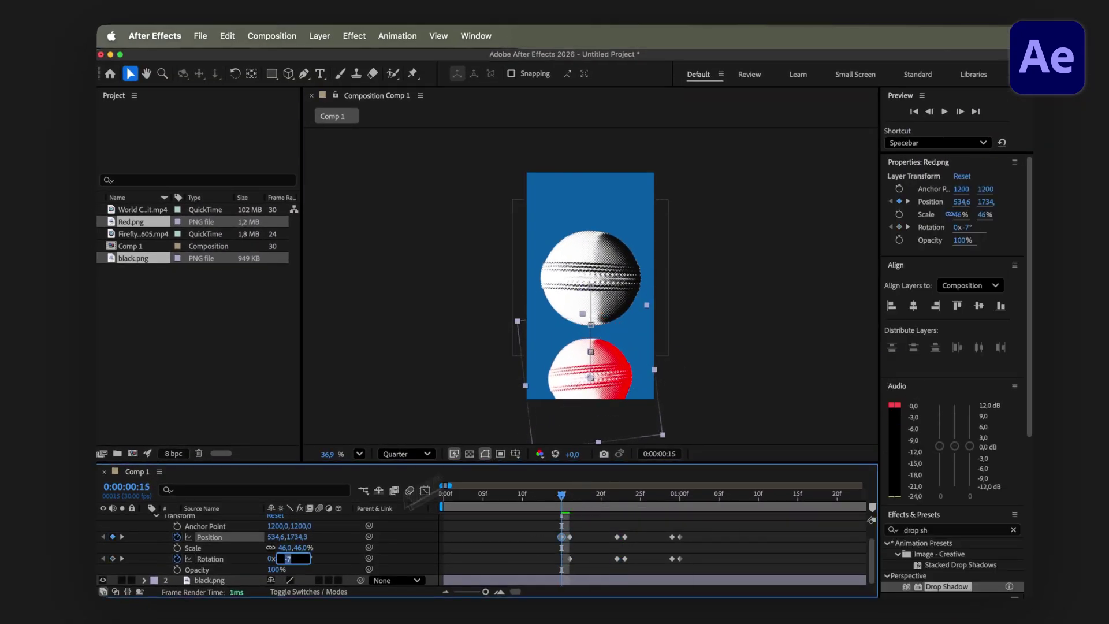
text(7)
key(Return)
drag(561, 495, 495, 506)
key(space)
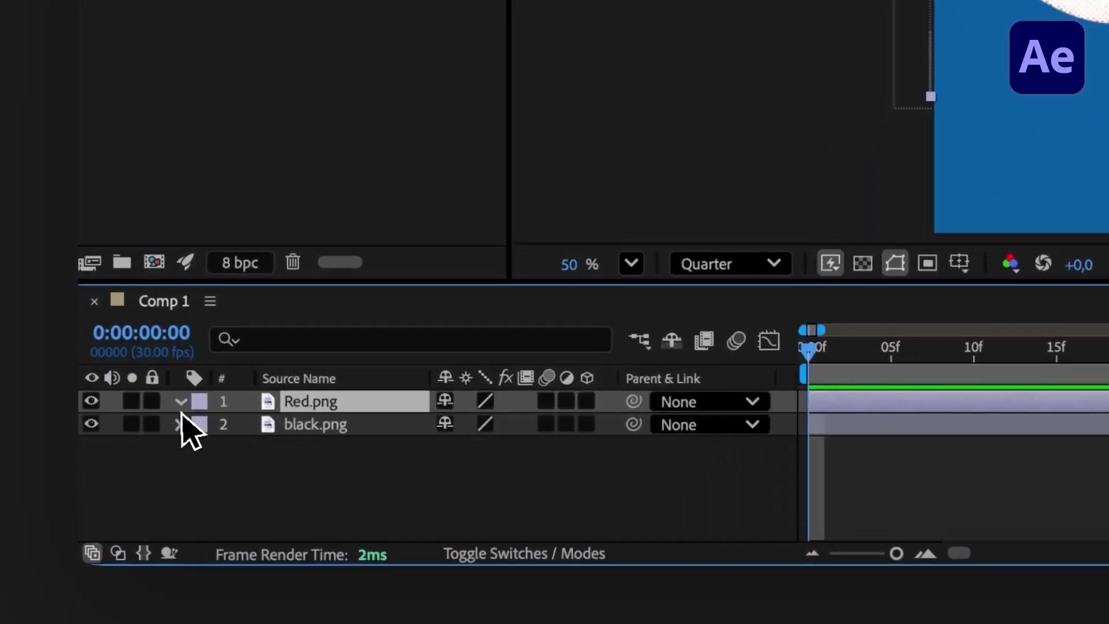
Step: Expand the Red.png layer's Transform properties and enable Position and Rotation keyframes at 0:00:00:00
click(180, 403)
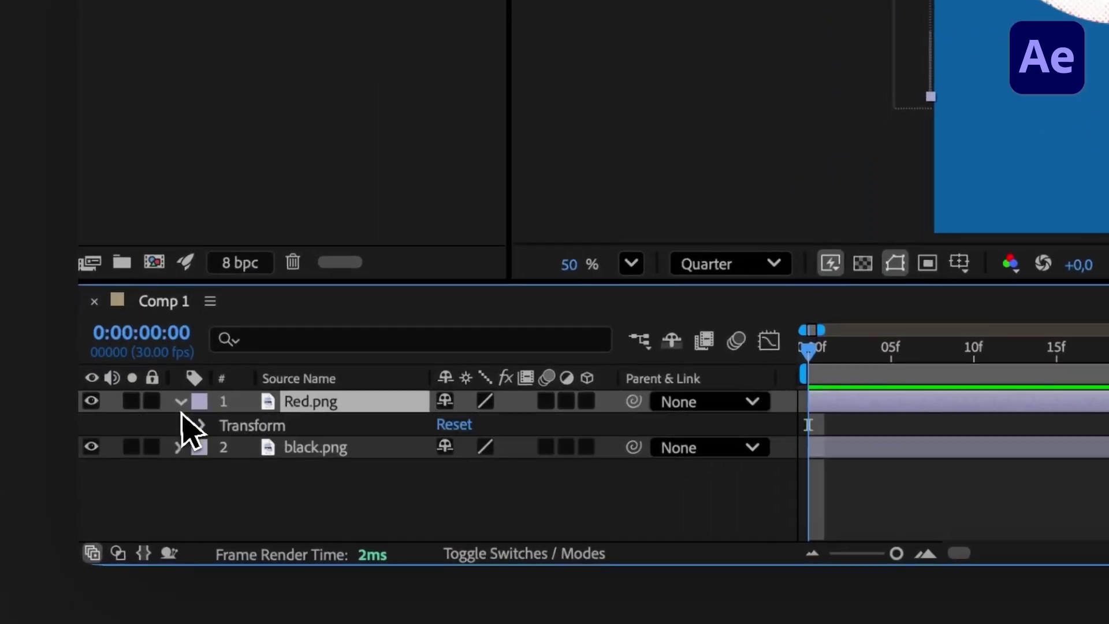
click(202, 426)
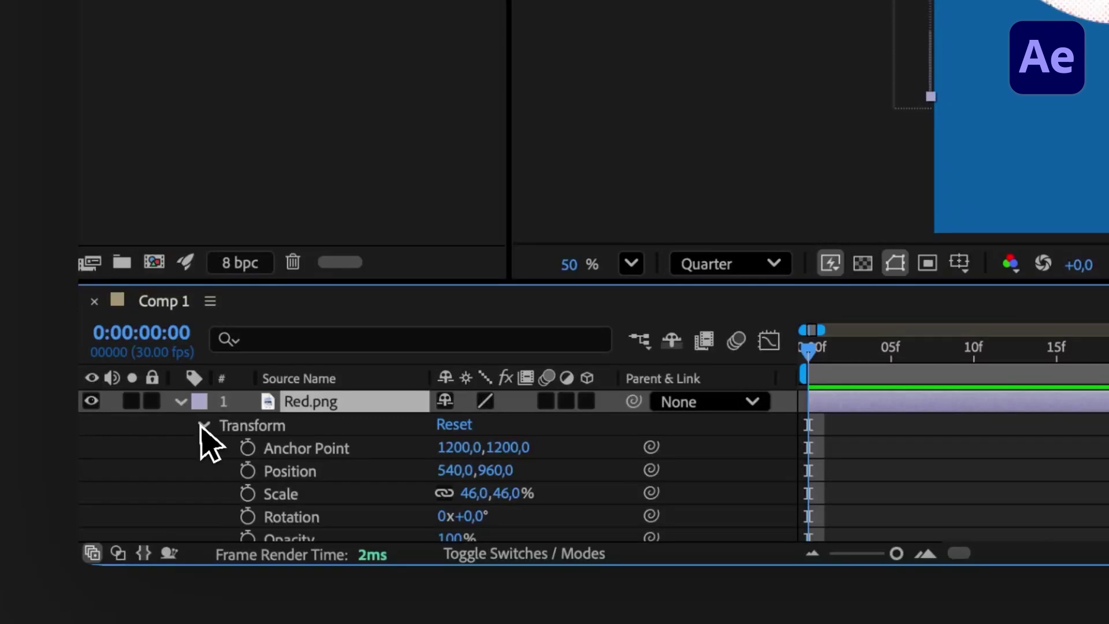
click(247, 470)
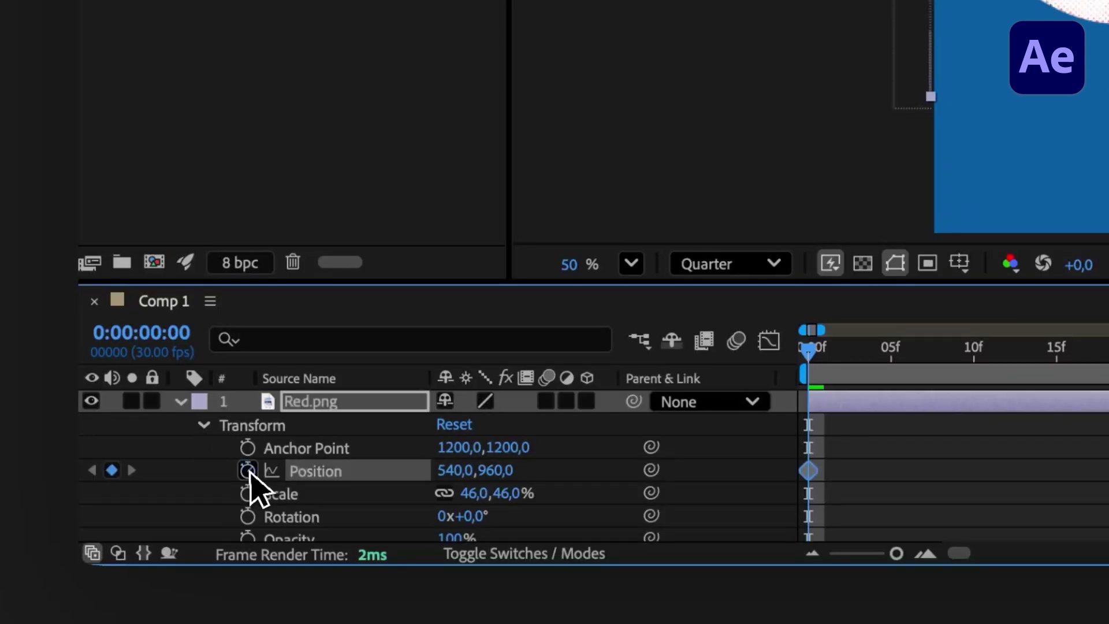
click(247, 516)
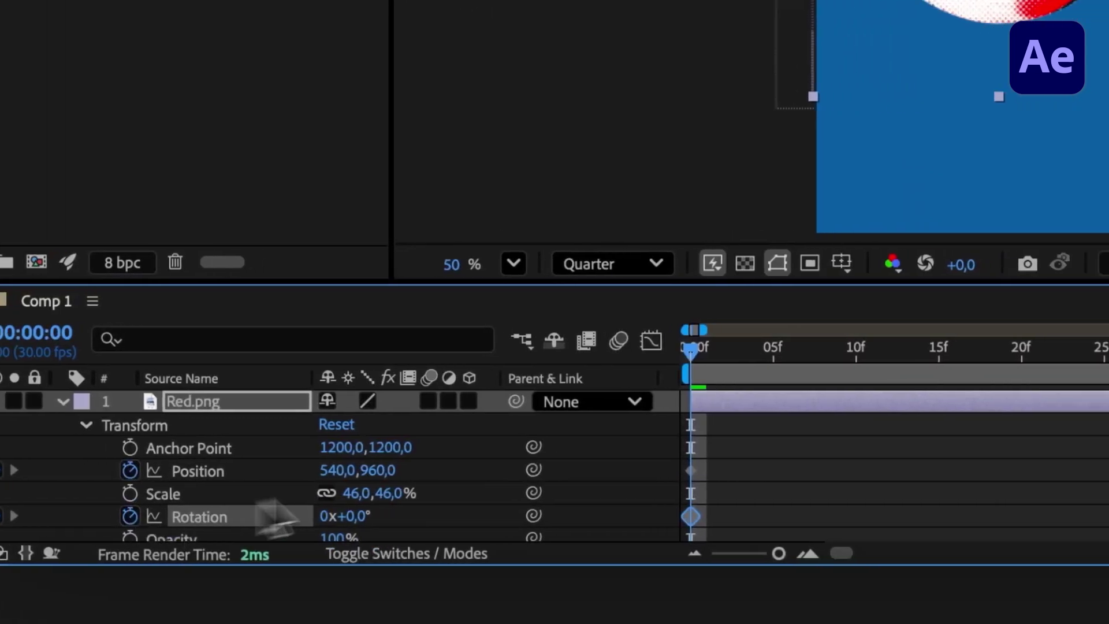
Step: At 0:00:01:00, move the red ball out of frame to 1512, 960, set Rotation to 4 full turns and preview
click(960, 373)
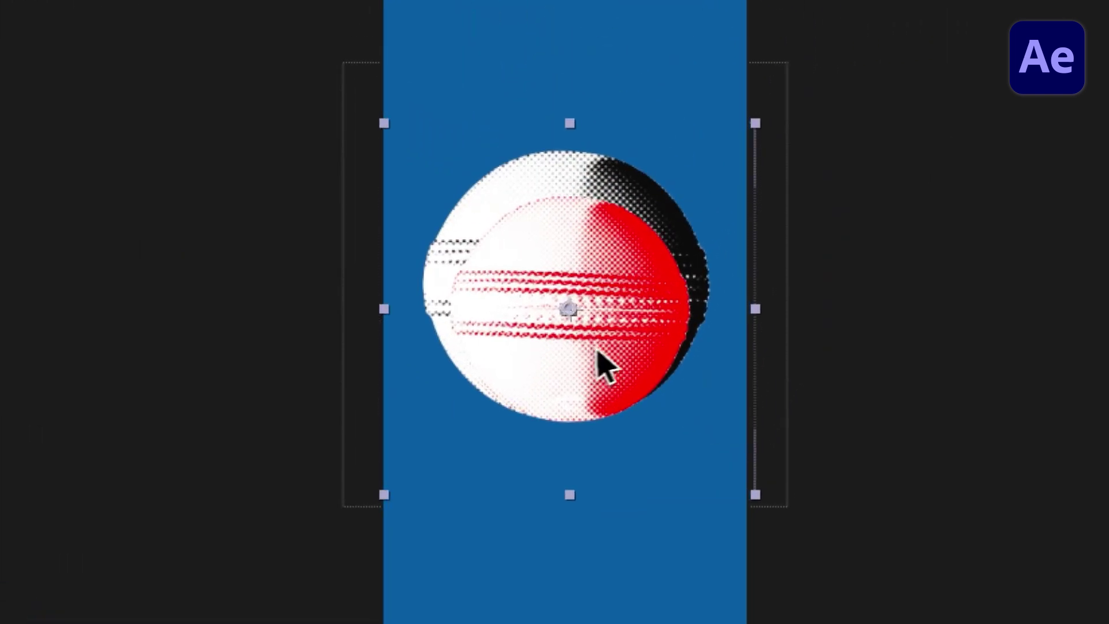
drag(597, 361, 918, 309)
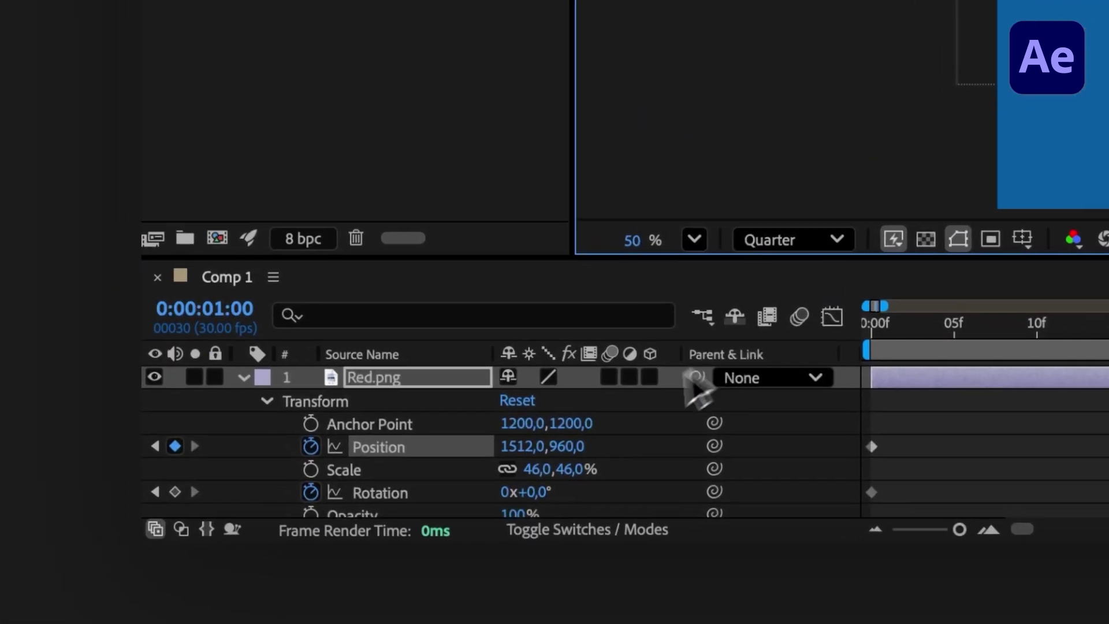
click(511, 491)
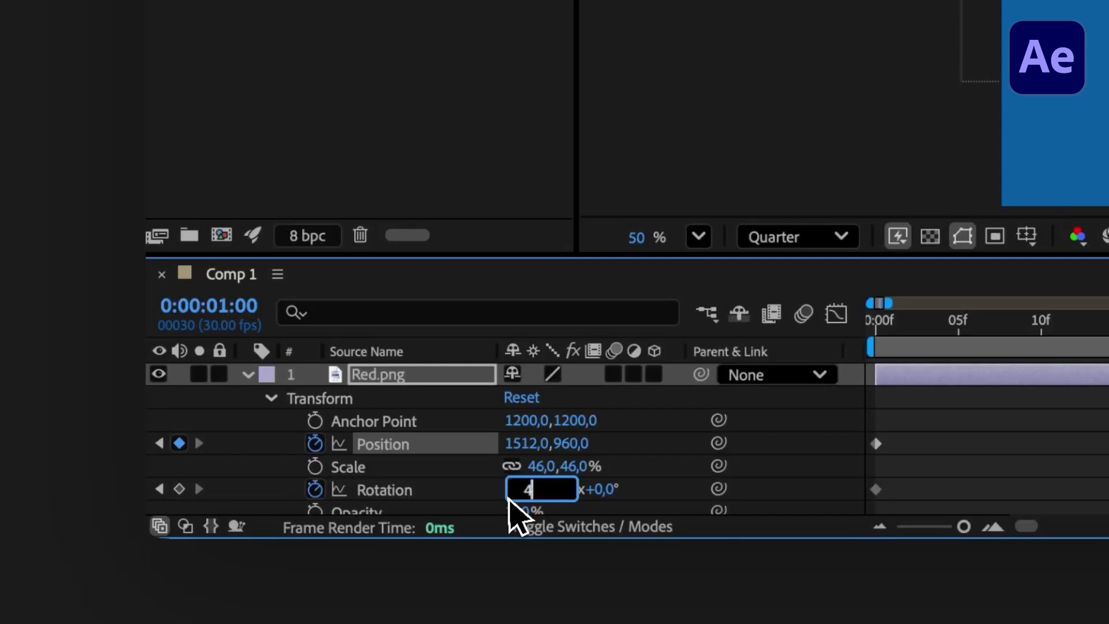
click(643, 486)
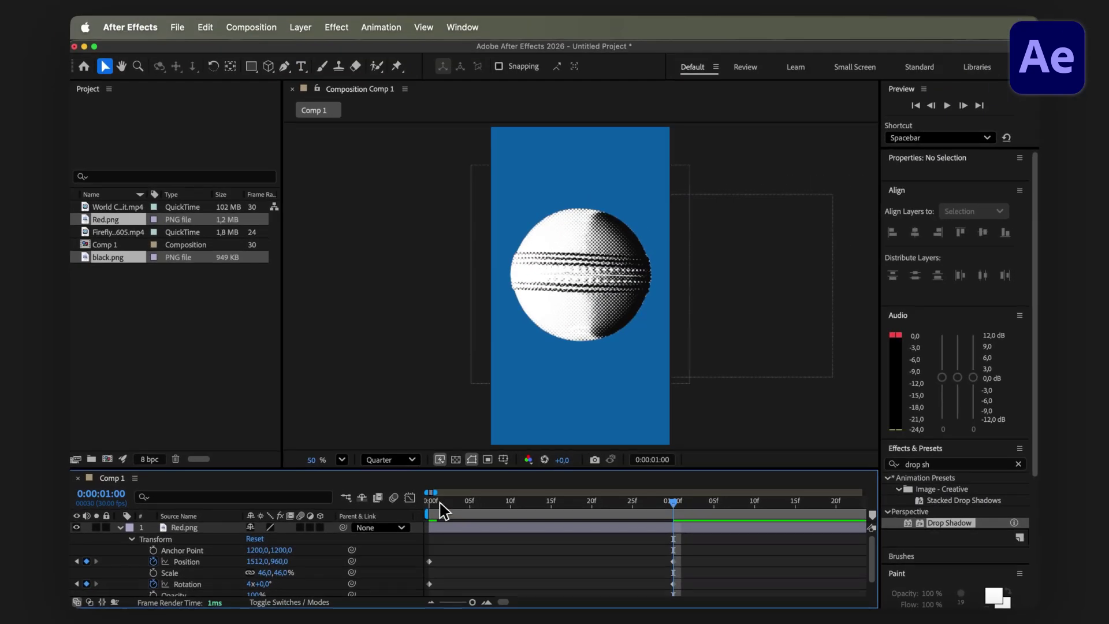
click(869, 324)
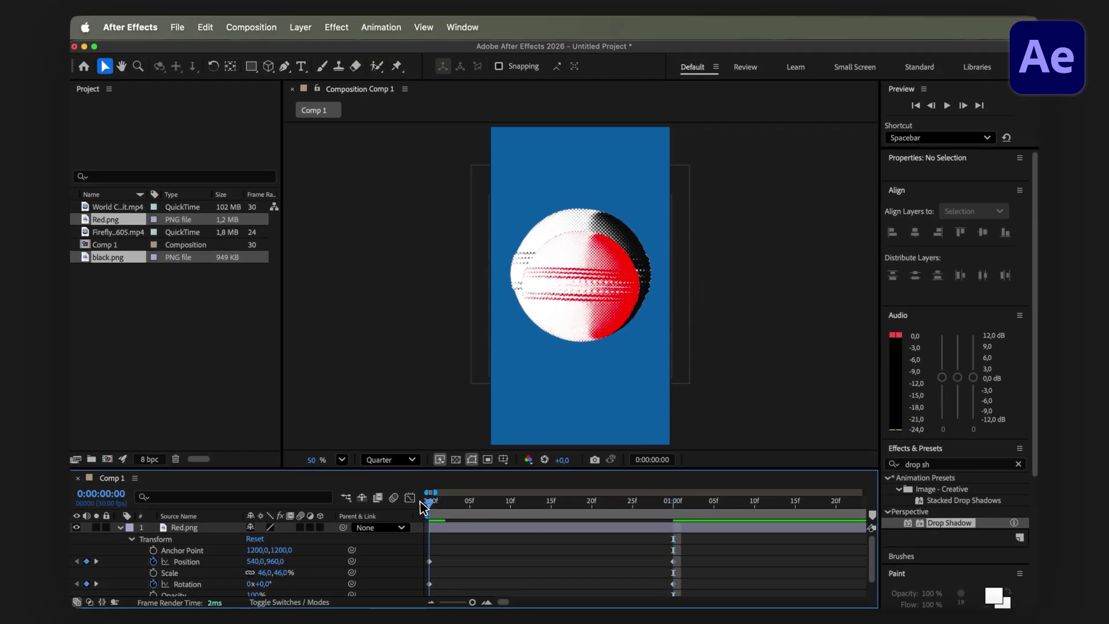
key(space)
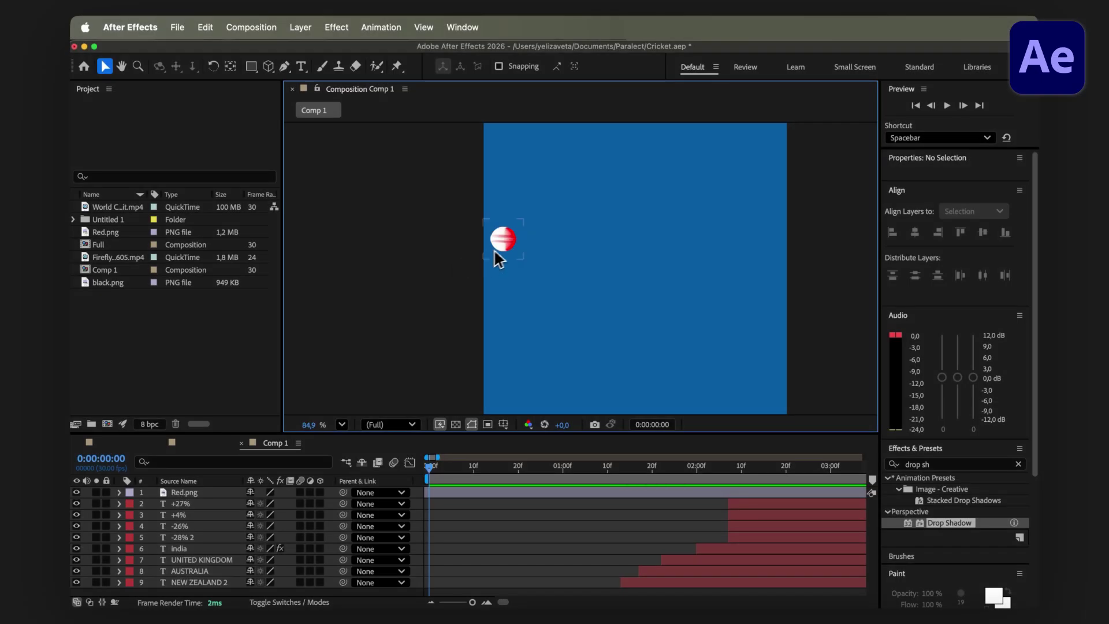
Step: Place the small Red.png ball outside the frame's left edge at about -62.3, 794.7 and enable Position and Rotation keyframes at 0:00:00:00
click(503, 254)
drag(507, 255, 466, 250)
click(119, 492)
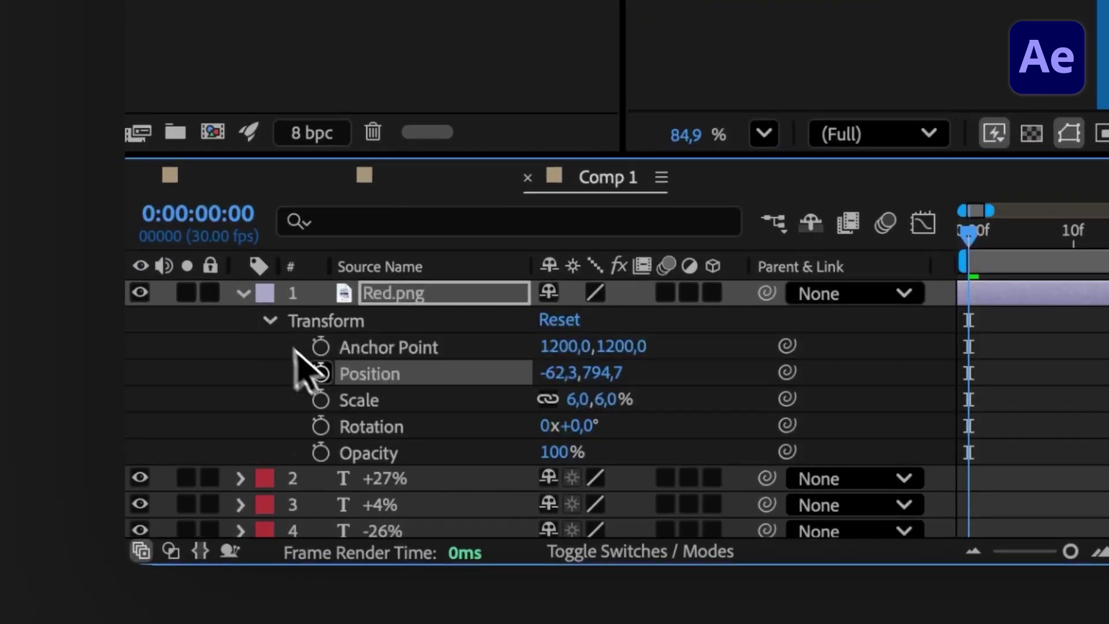
click(320, 372)
click(320, 426)
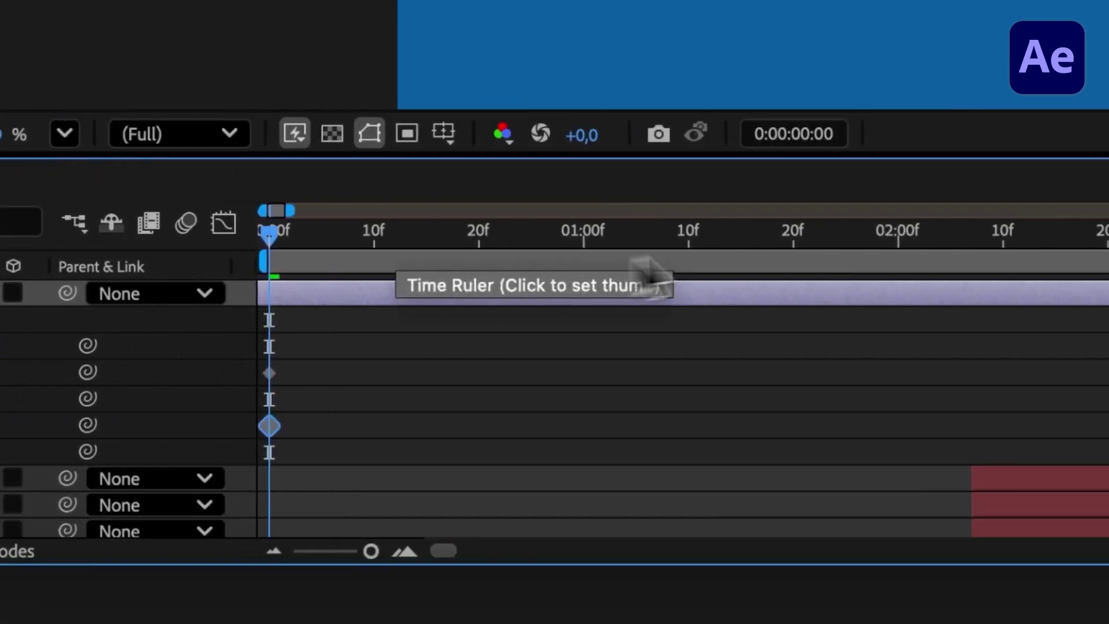
Step: Keyframe the ball's Position just inside the frame's left side at 0:00:01:10, and farther right a few frames on
click(692, 265)
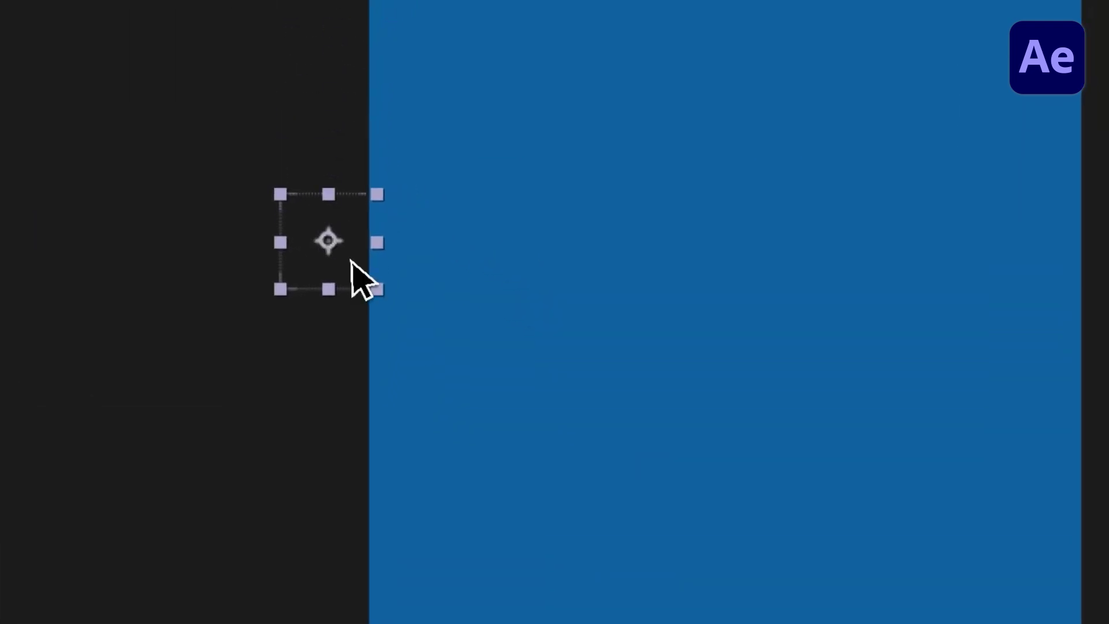
drag(354, 267, 438, 262)
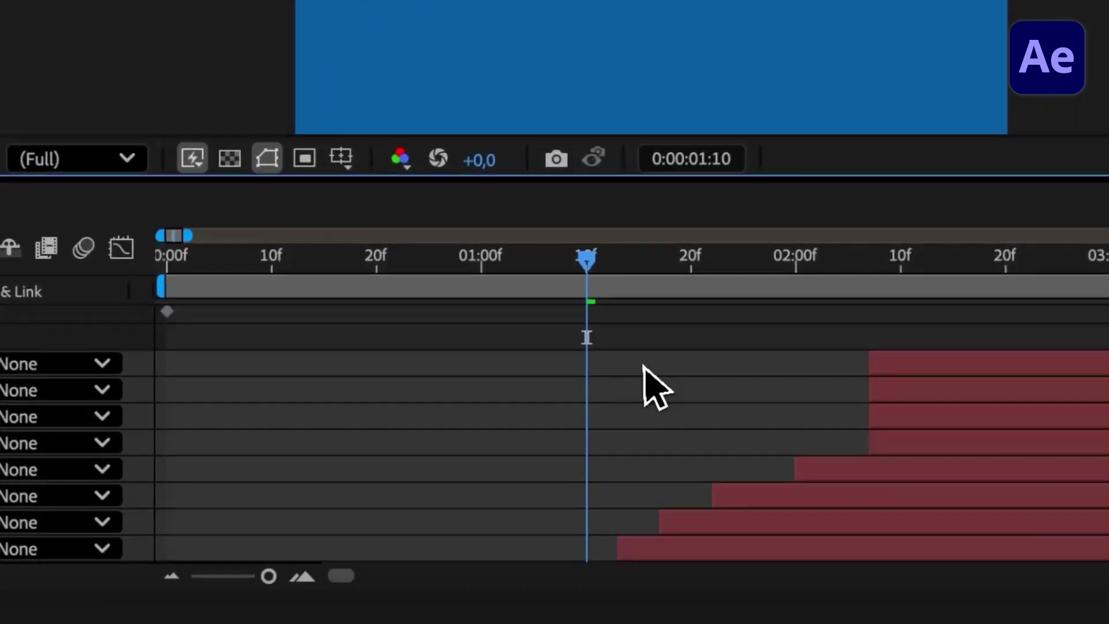
drag(587, 258, 632, 260)
drag(517, 253, 824, 253)
Step: Add further Position keyframes that carry the ball horizontally above the country names and out past the frame's right edge
click(647, 467)
click(670, 479)
click(691, 466)
click(718, 467)
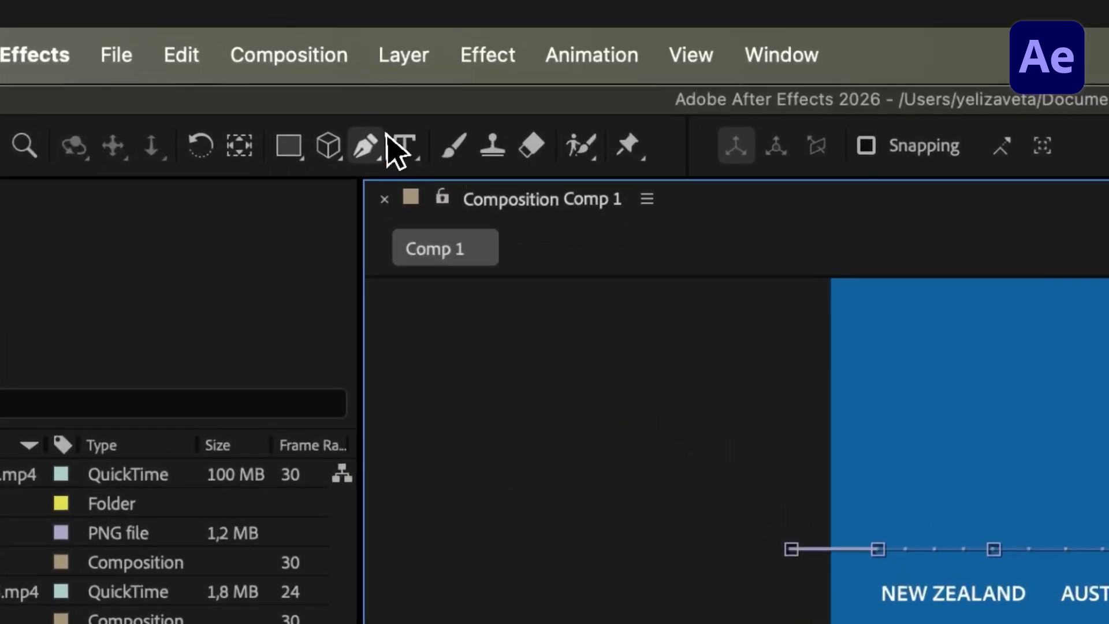
Step: Bend the ball's straight motion path into arcs with the Pen tool, pulling curve handles from the Position keyframes above the country names
click(286, 65)
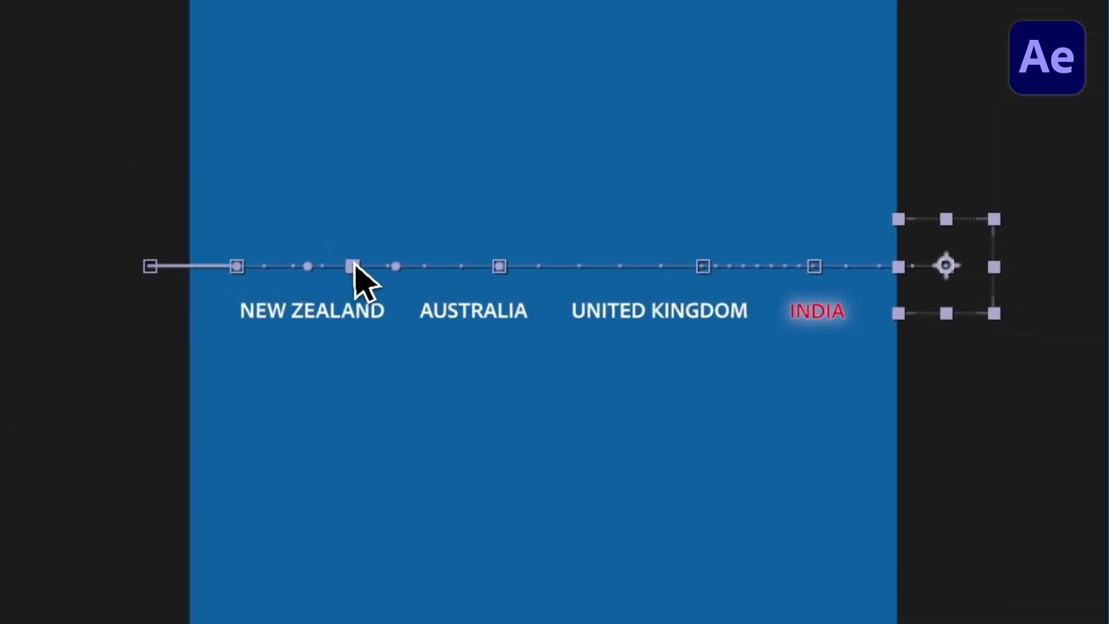
drag(352, 266, 276, 178)
drag(500, 266, 404, 171)
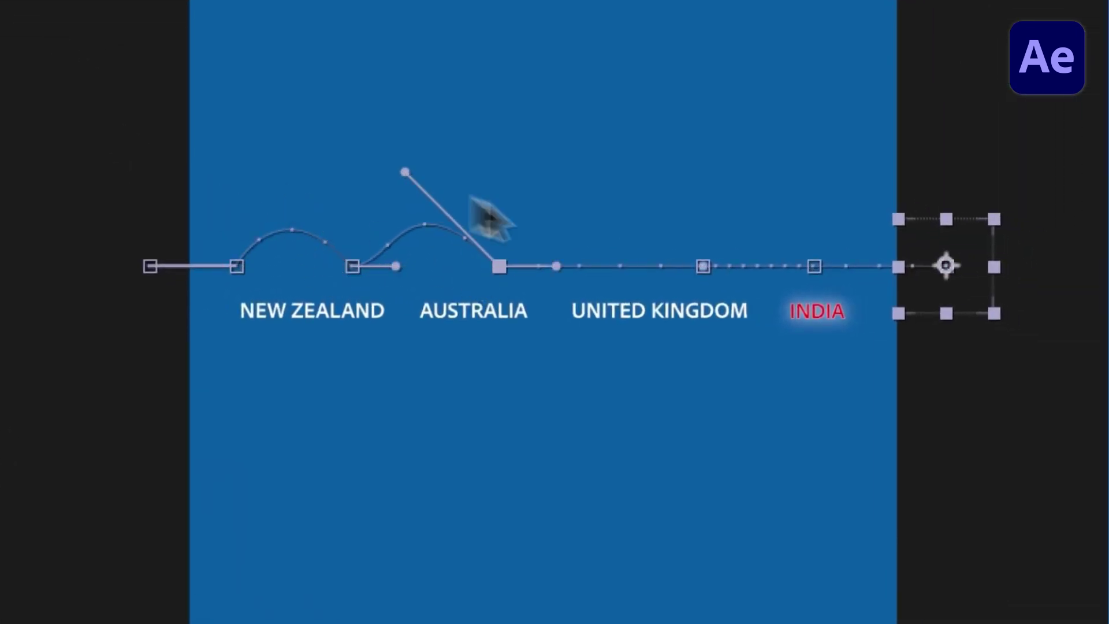
drag(704, 266, 581, 155)
drag(815, 266, 896, 203)
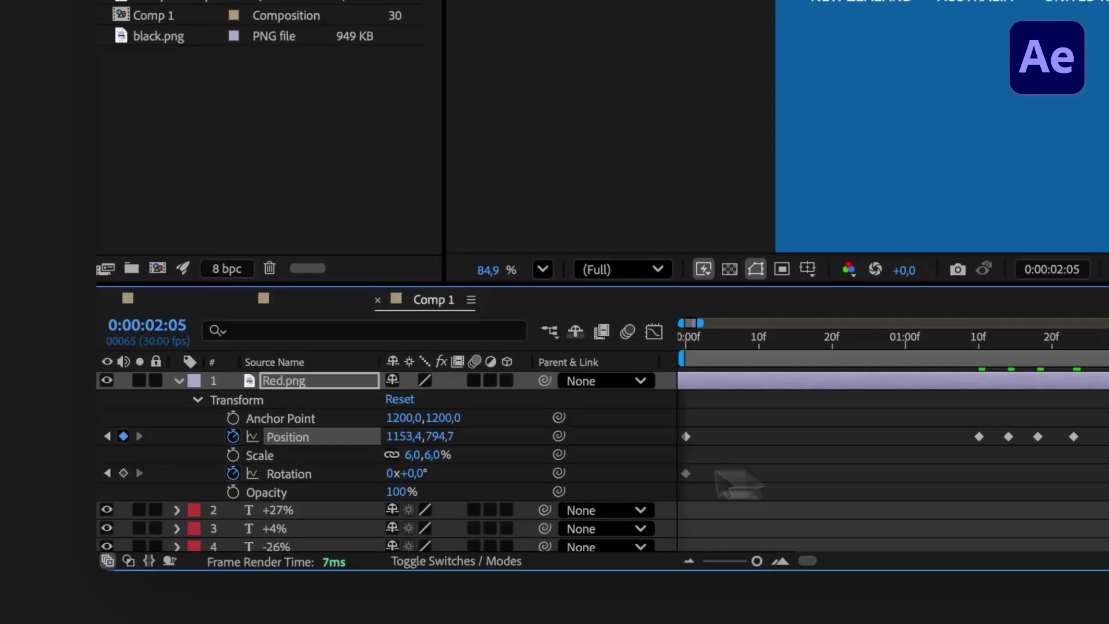
Step: Set the ball's Rotation to 6 full turns at 0:00:02:05 and preview the animation from the start
click(250, 549)
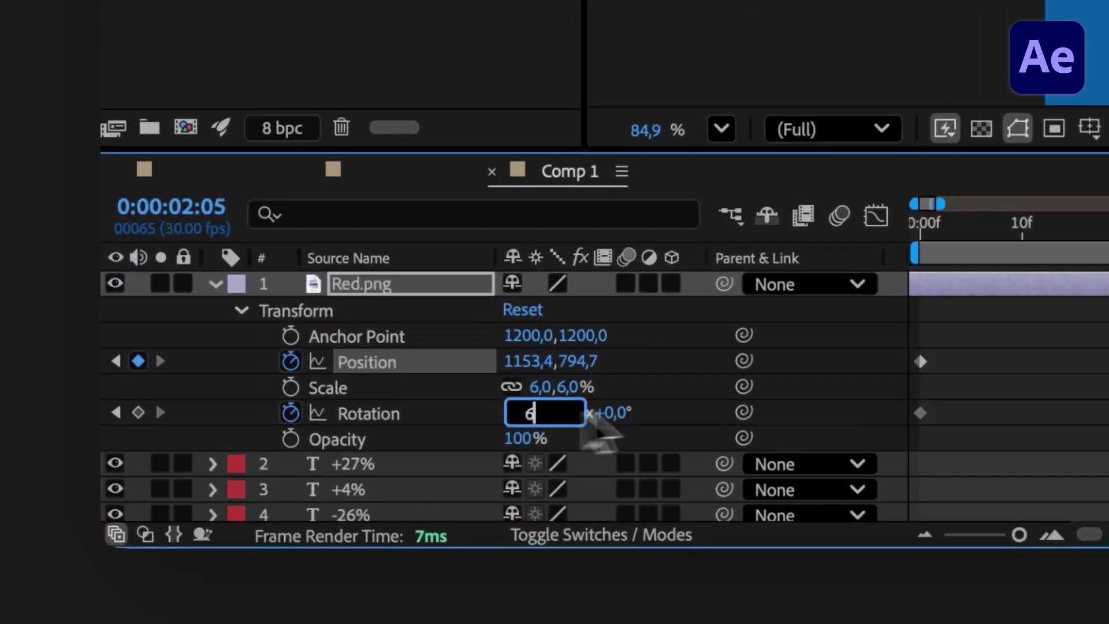
key(Return)
key(Home)
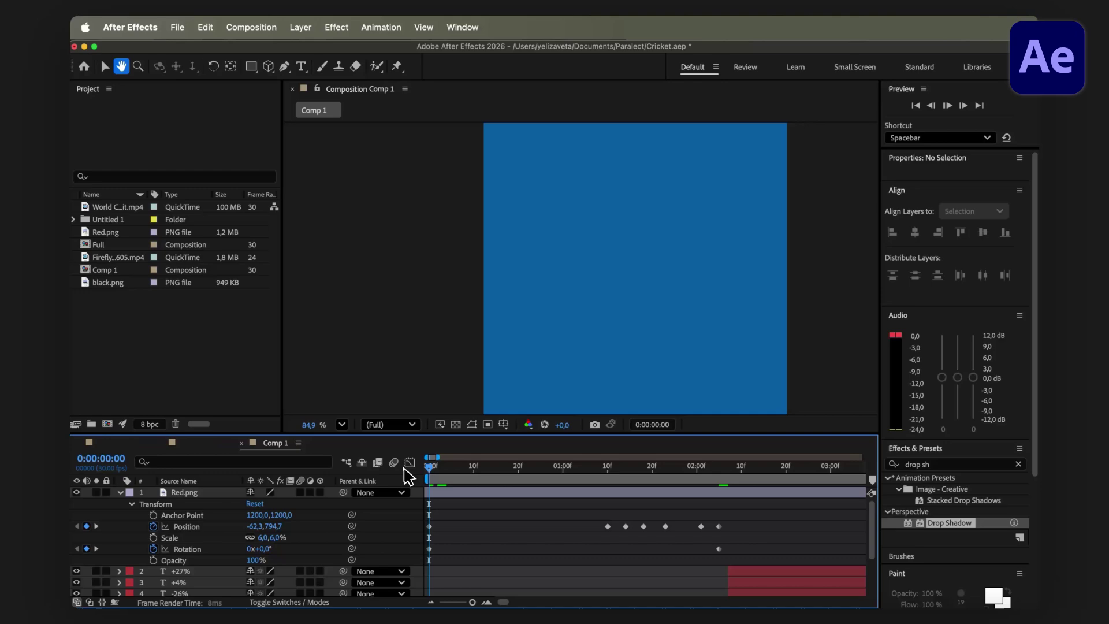
key(space)
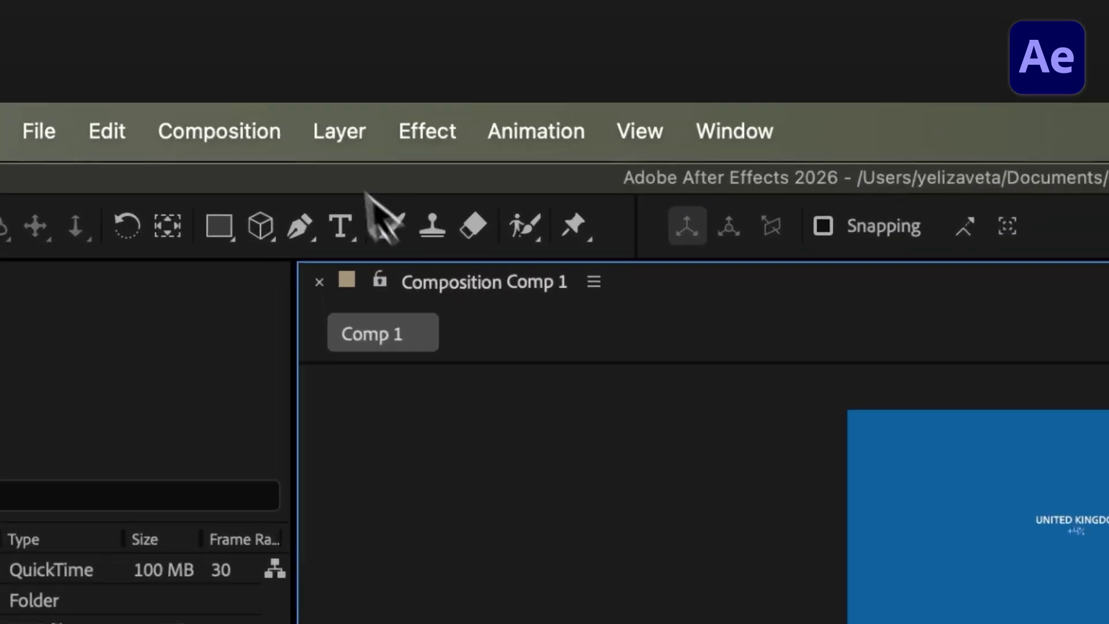
Step: Create a shape layer and draw a smooth rising Pen path from outside the frame below New Zealand to beyond the opposite edge near India
click(297, 30)
mouse_move(373, 194)
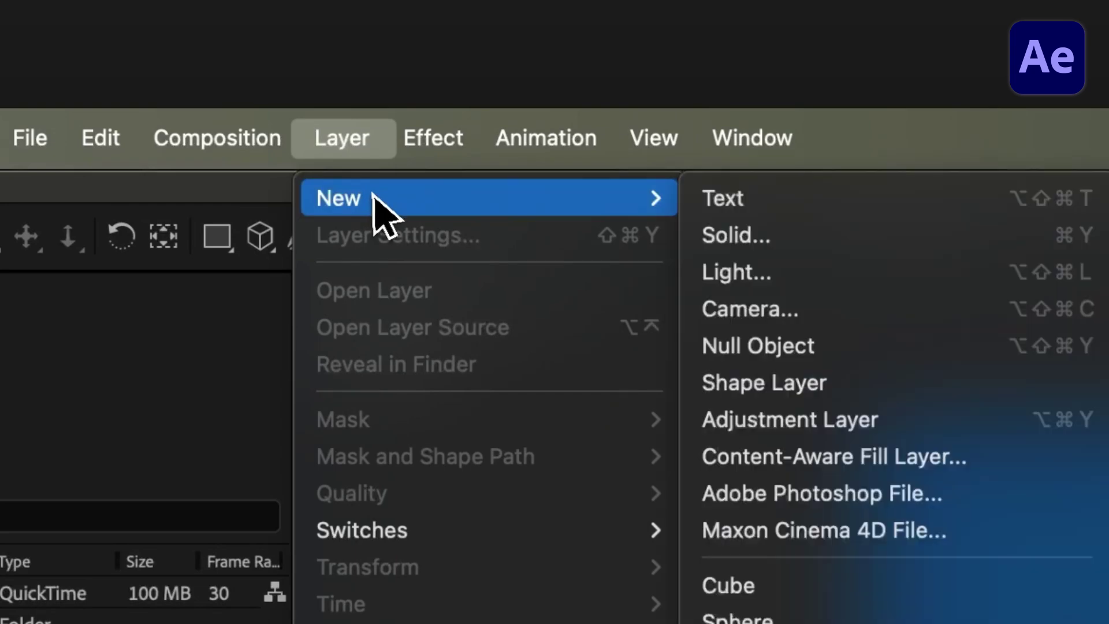
click(768, 384)
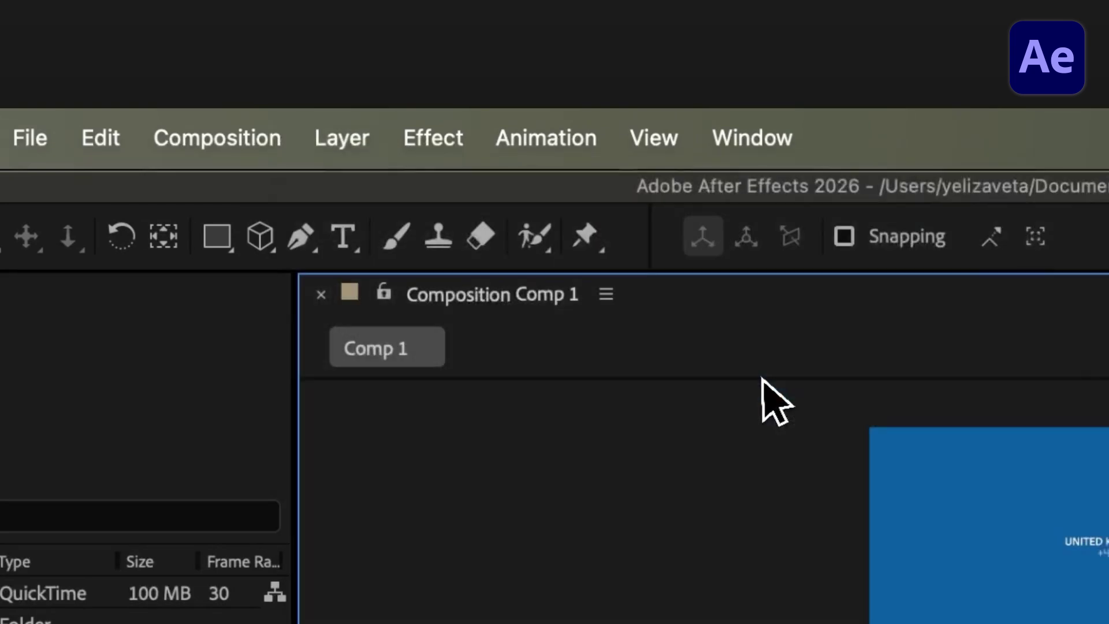
click(301, 234)
click(356, 430)
drag(522, 398, 572, 349)
drag(655, 171, 668, 161)
mouse_move(758, 95)
mouse_down()
mouse_move(751, 123)
mouse_move(809, 137)
mouse_up()
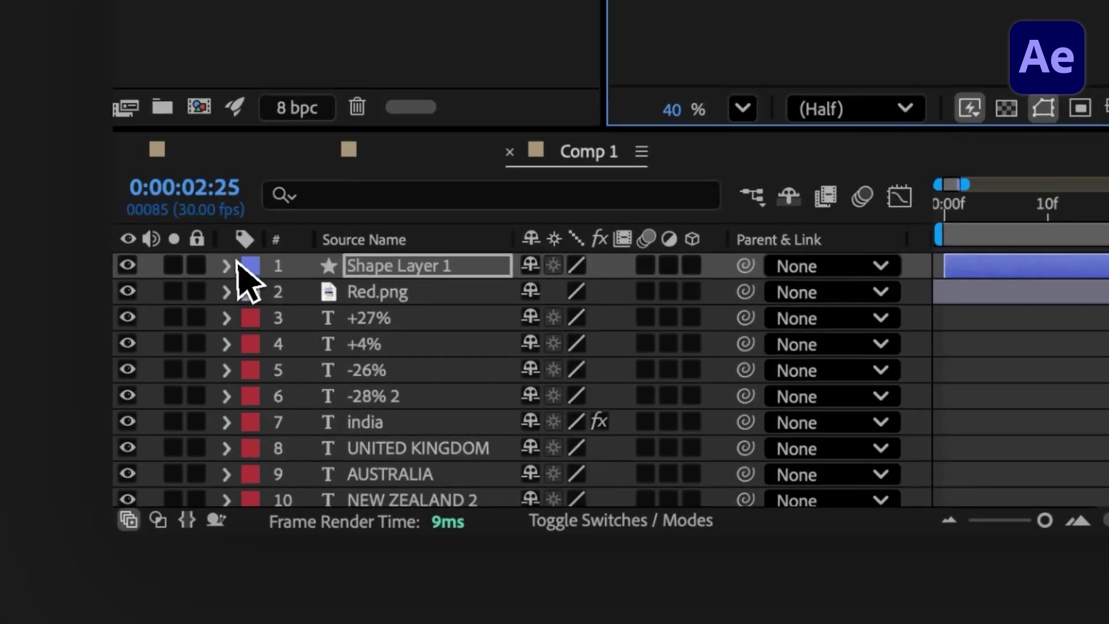
Step: Add Trim Paths to Shape Layer 1 and expand its properties
click(228, 267)
click(712, 292)
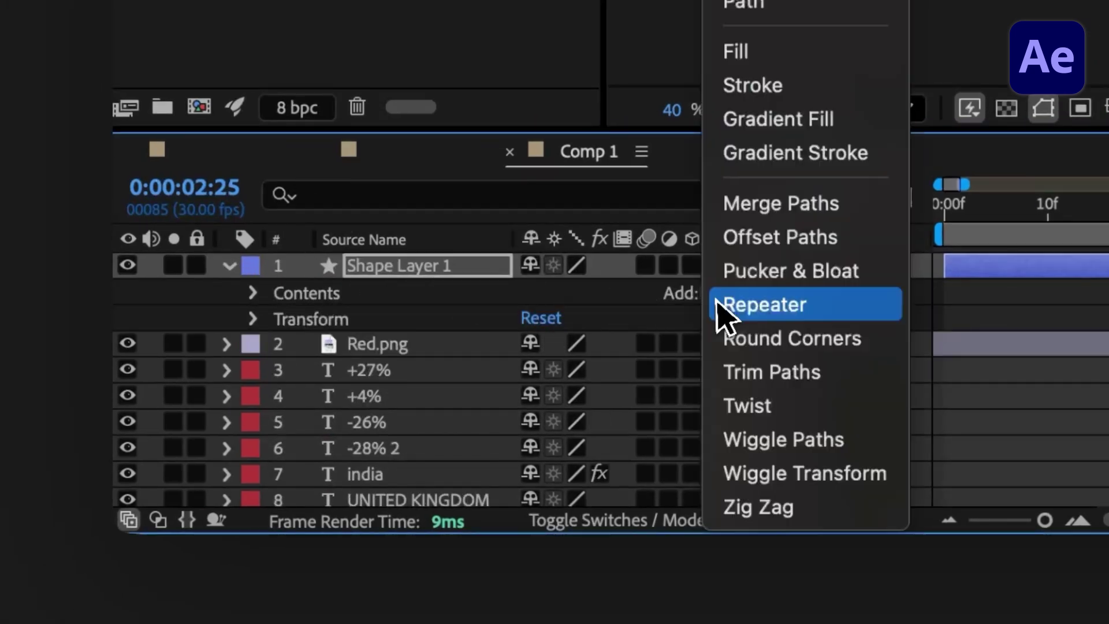
click(769, 372)
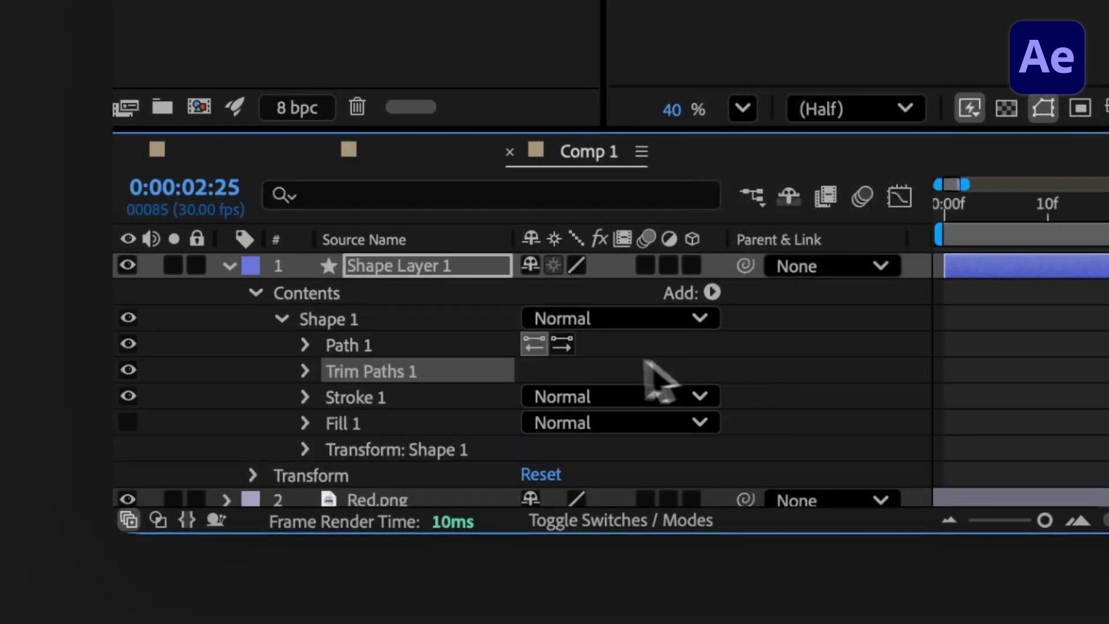
click(305, 371)
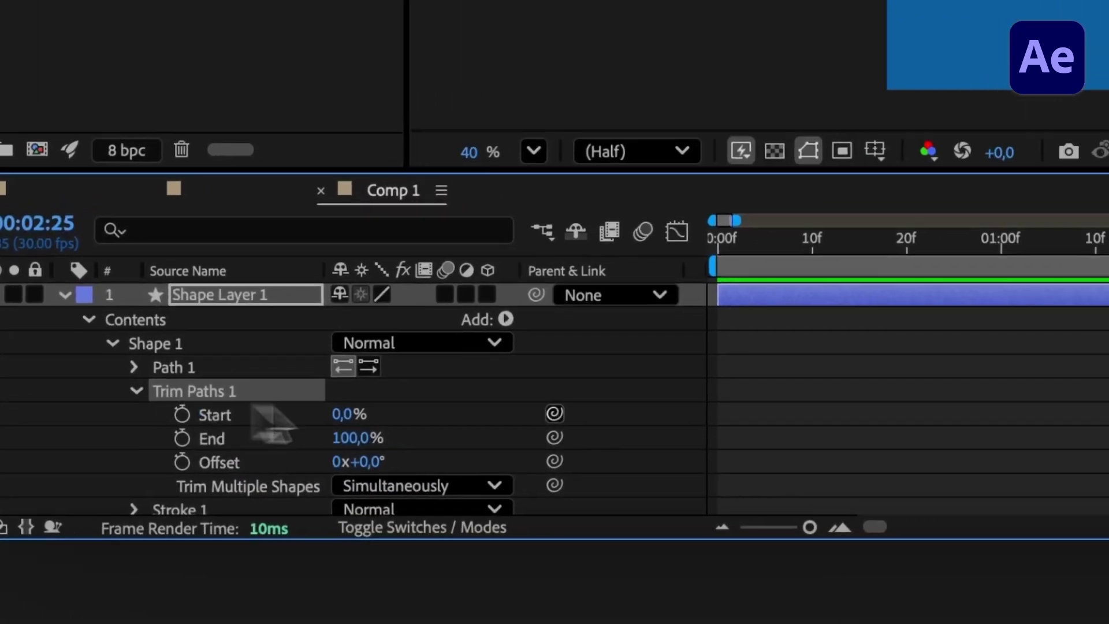
Step: At 0:00:02:24, enable keyframing for the Trim Paths End property at 100%
scroll(775, 453, down, 1)
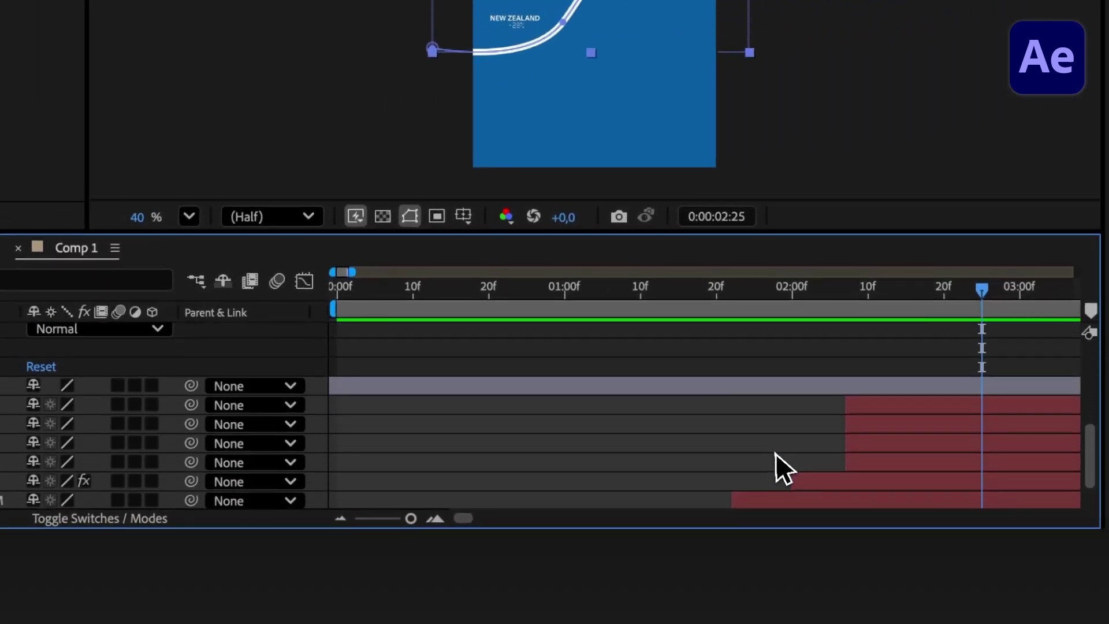
click(966, 291)
mouse_move(983, 290)
mouse_down()
mouse_move(970, 297)
mouse_move(985, 304)
mouse_up()
scroll(921, 340, up, 3)
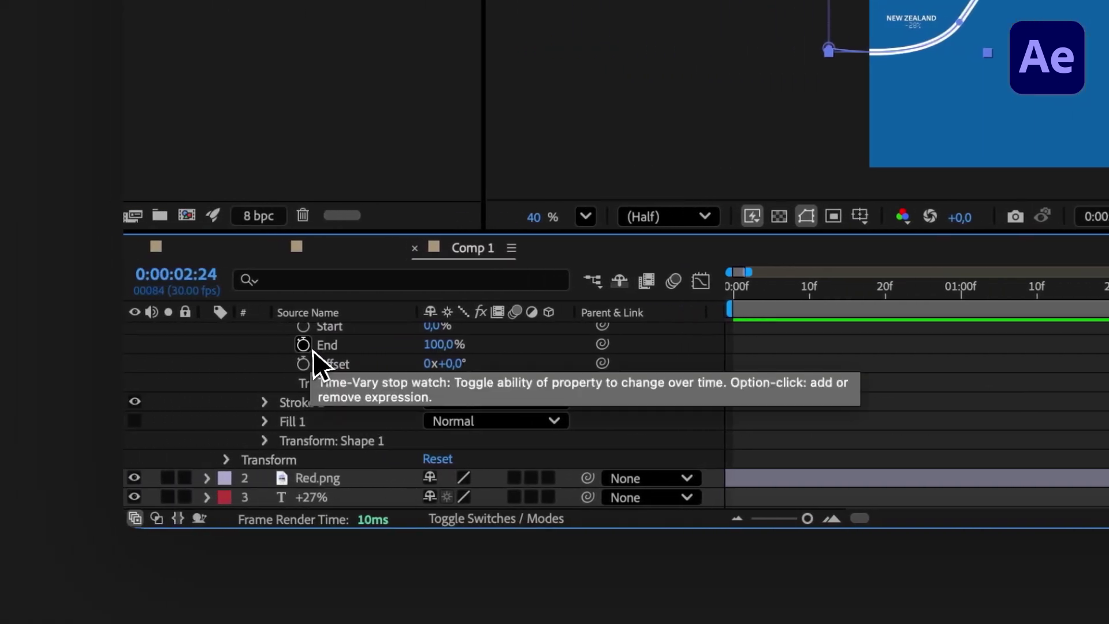
click(303, 345)
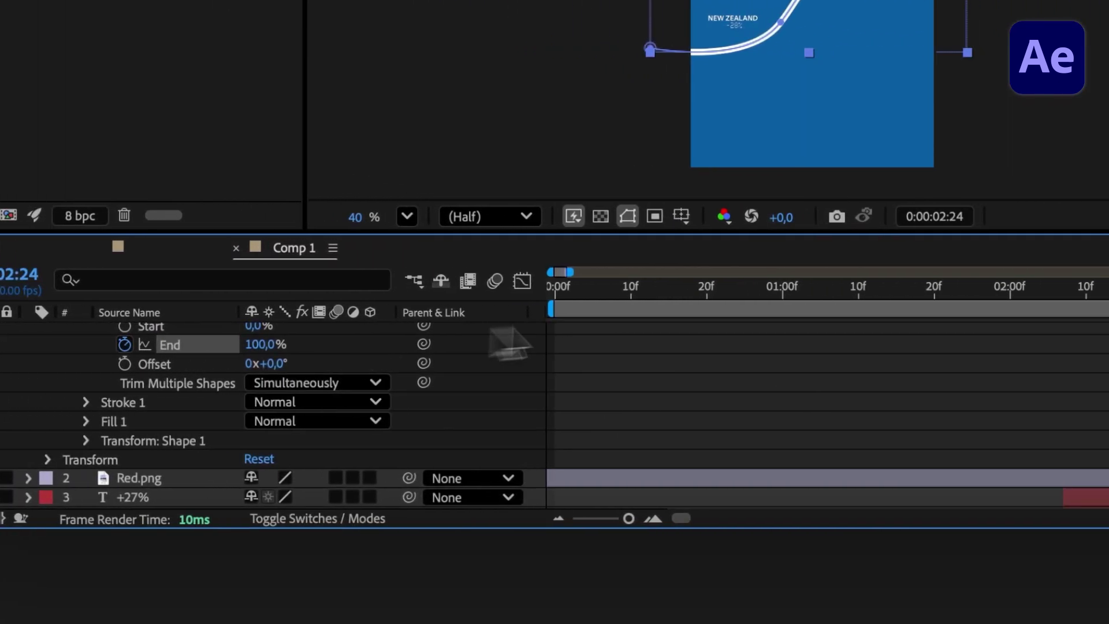
Step: Set the Trim Paths End to 0% at 0:00:02:07 and preview the line drawing itself on
drag(879, 300, 846, 298)
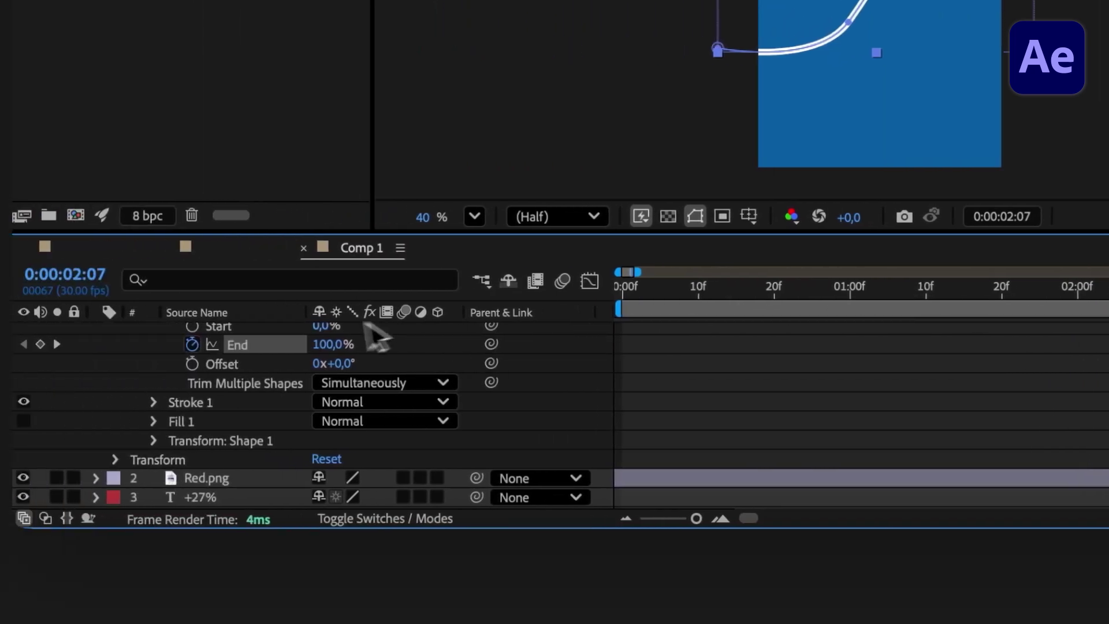
click(330, 345)
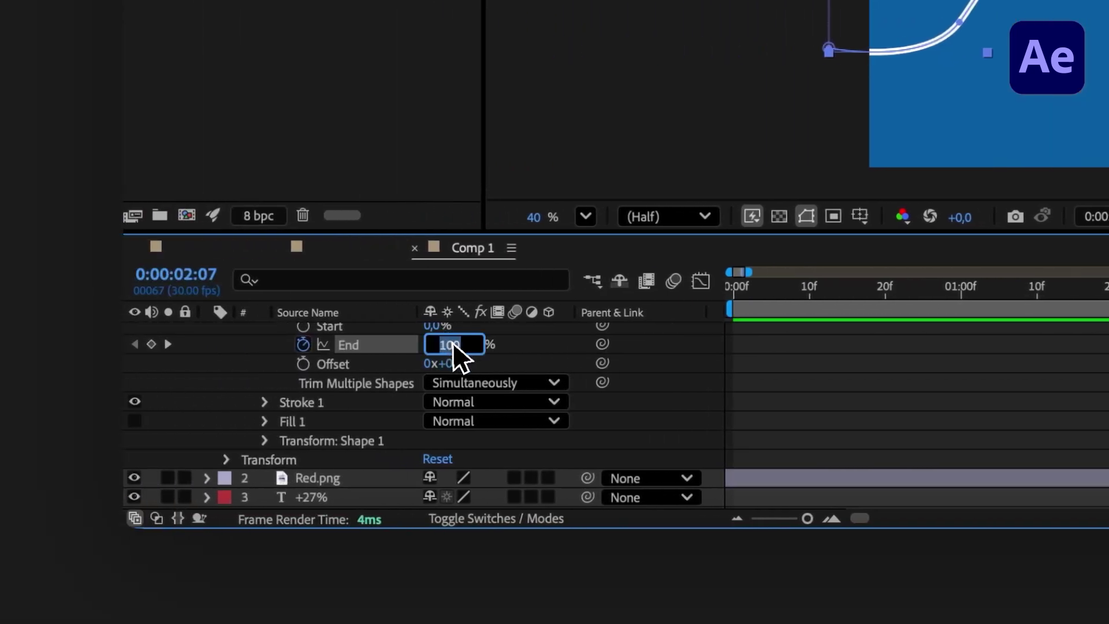
text(0)
key(Return)
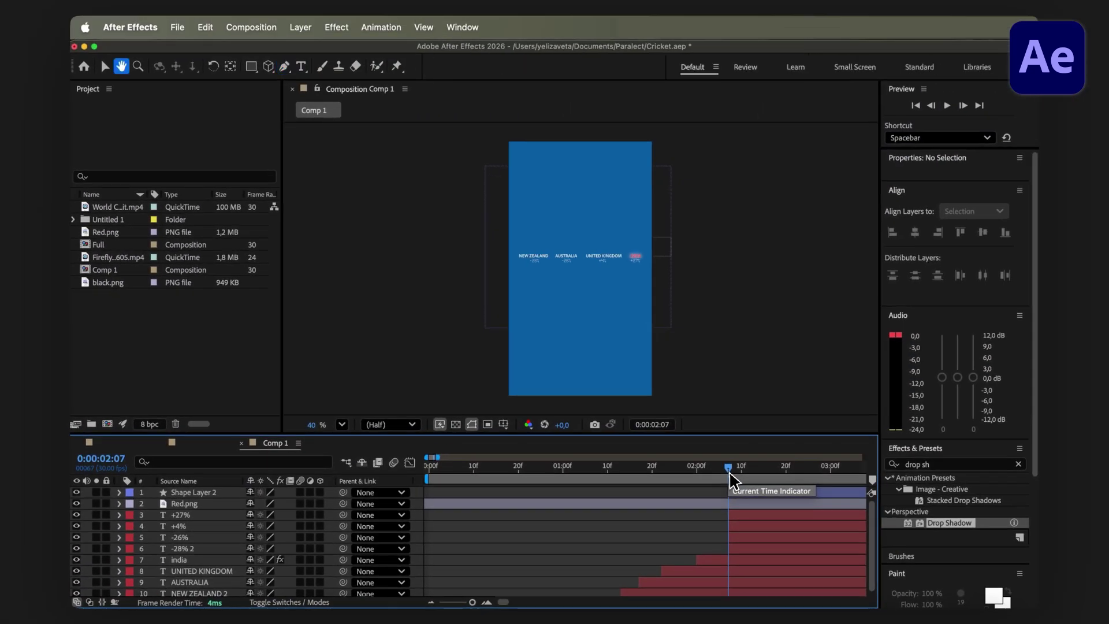
key(space)
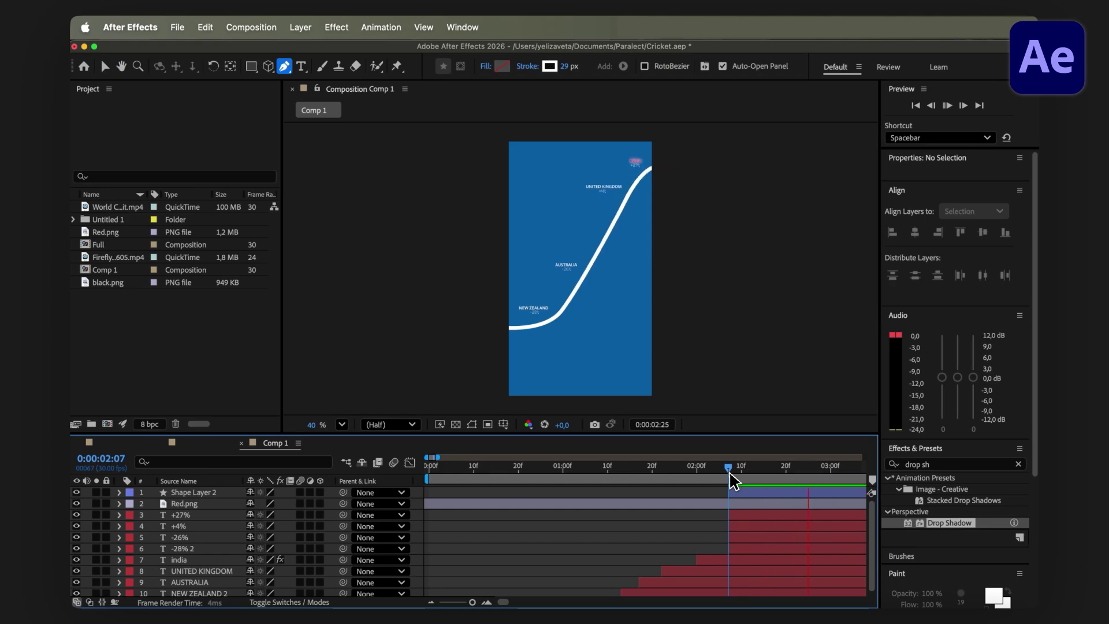
key(space)
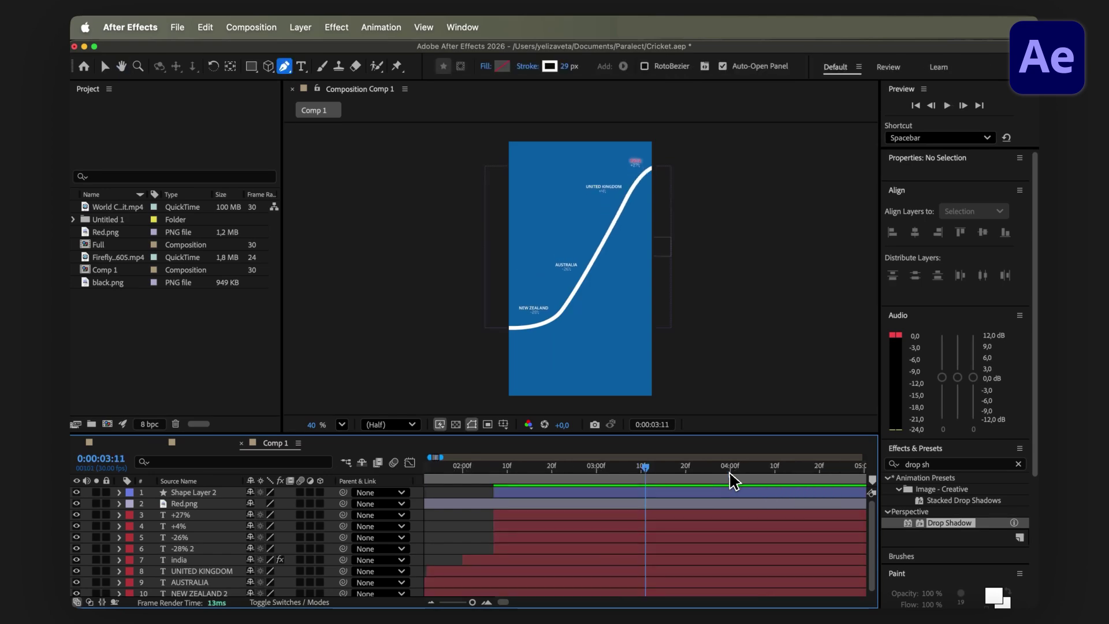